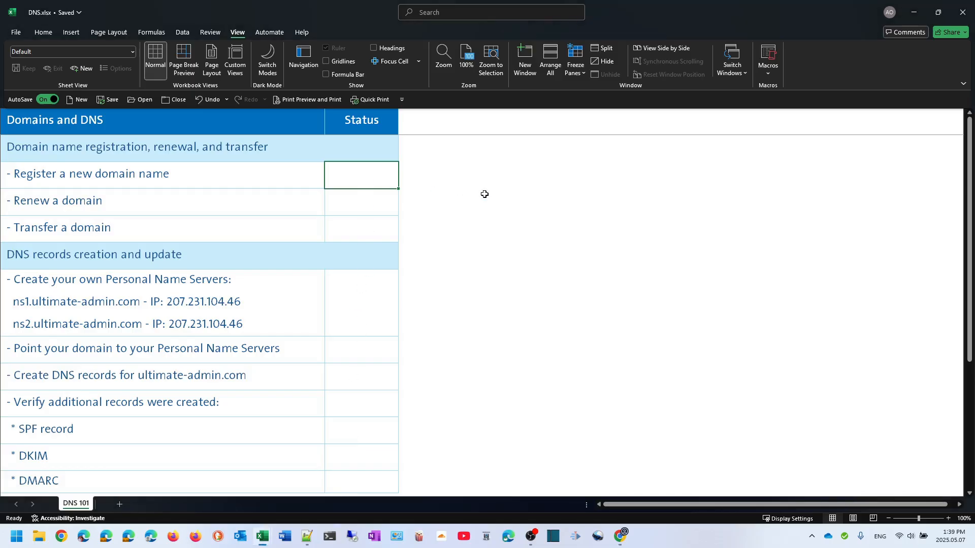
Enter 'Completed' as the status for the domain registration and personal name servers rows
type("Comple")
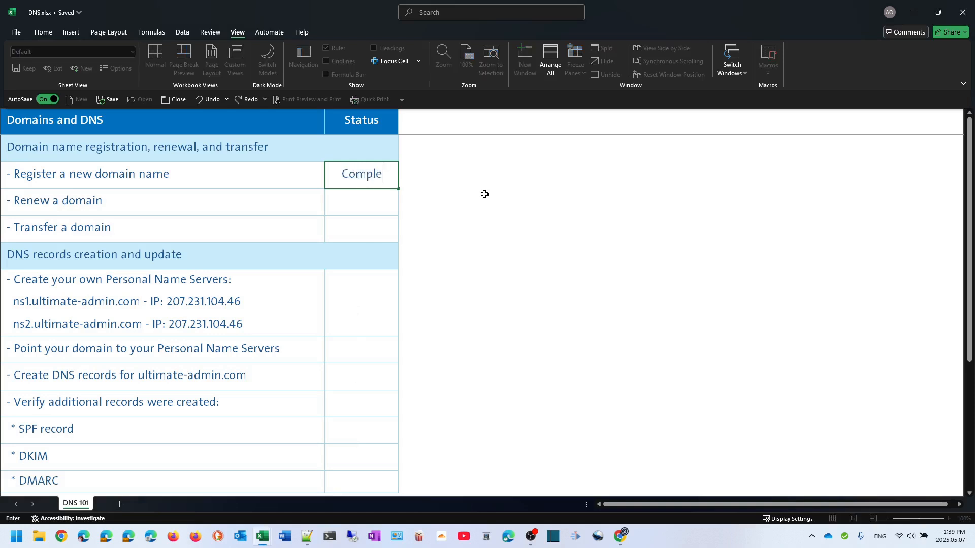
type("ted")
key("Return")
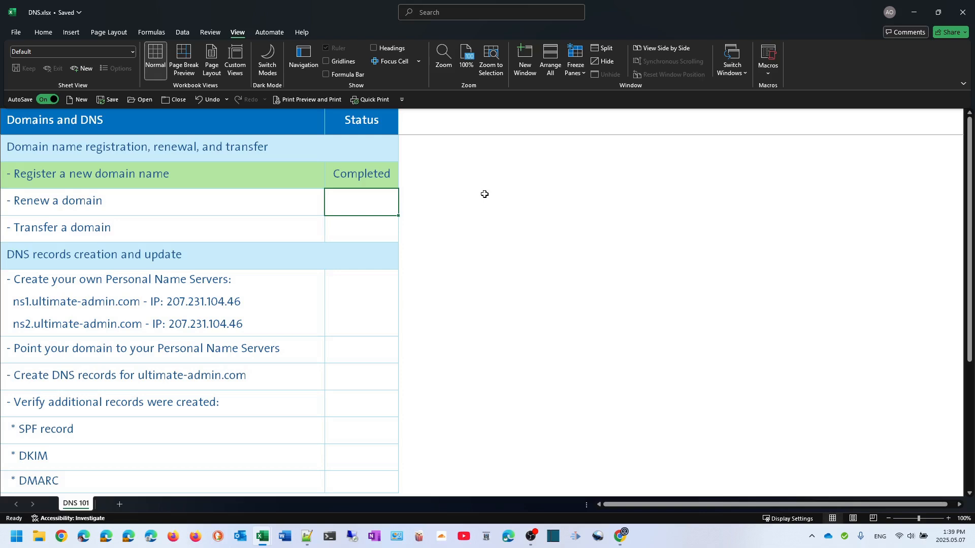
key("Down")
key("Down")
key("Down")
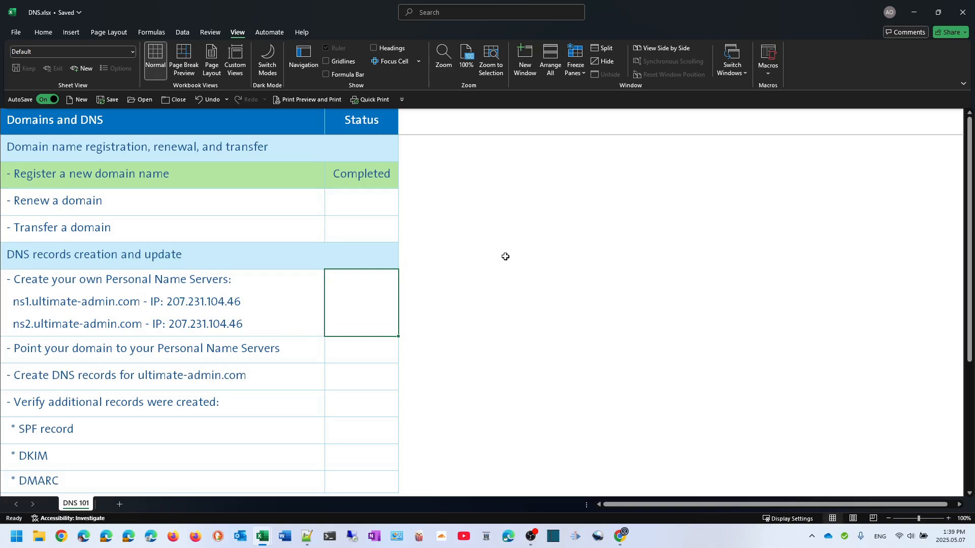
type("Completed")
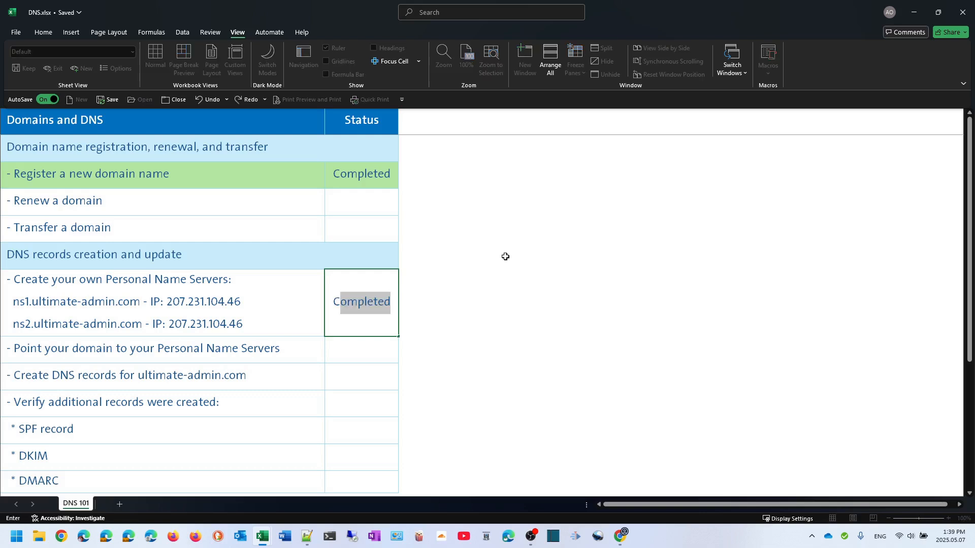
key("Return")
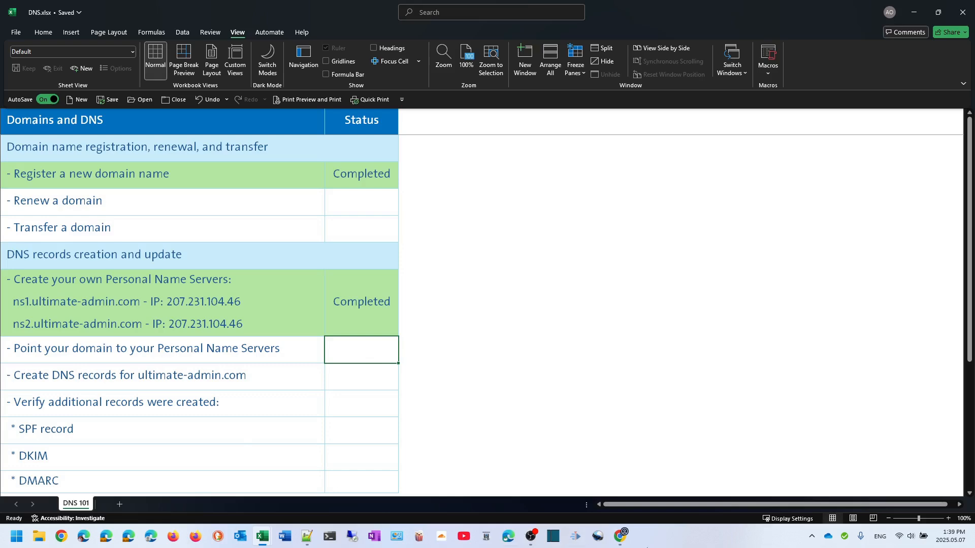
Show the ultimate-admin.com personal nameservers ns1 and ns2 at 207.231.104.46 in Spaceship's Advanced DNS
left_click(620, 536)
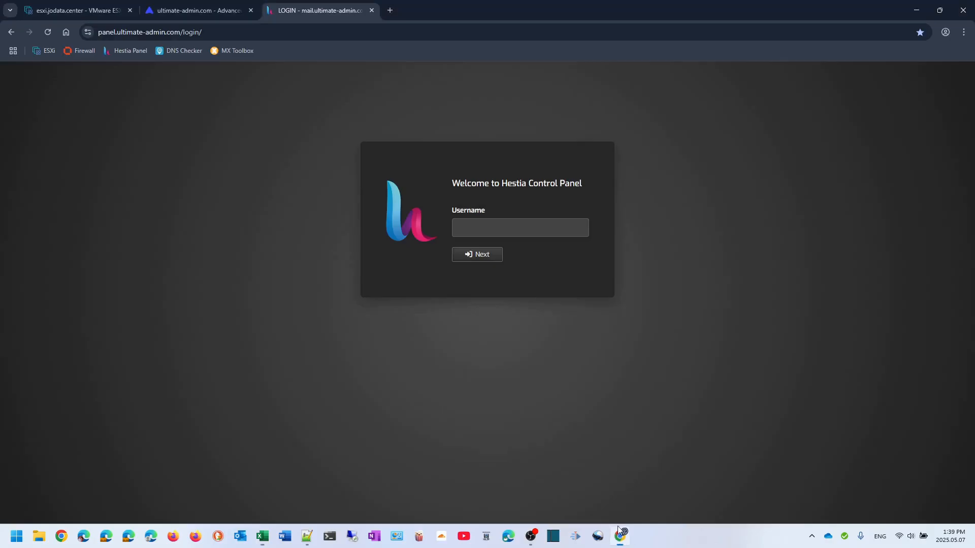
left_click(202, 11)
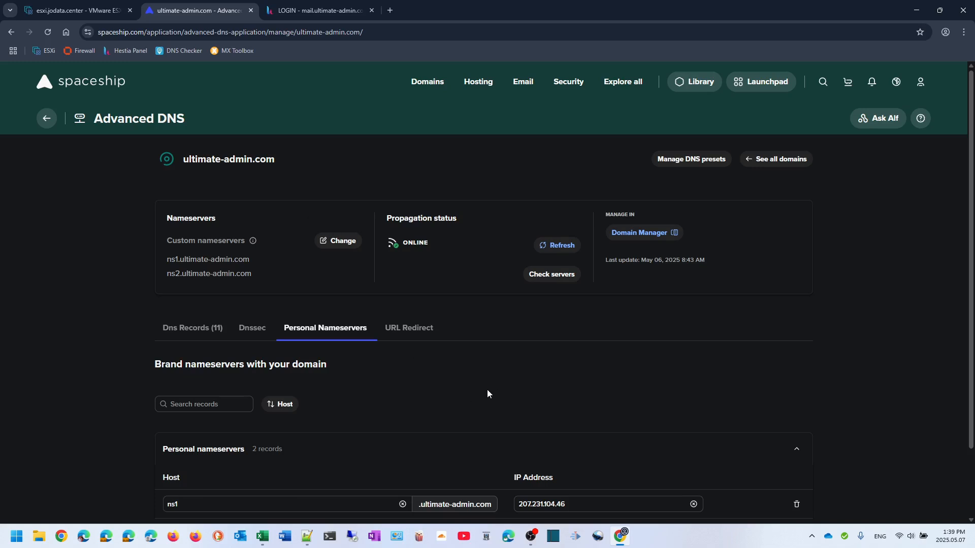
scroll(413, 383, "down", 2)
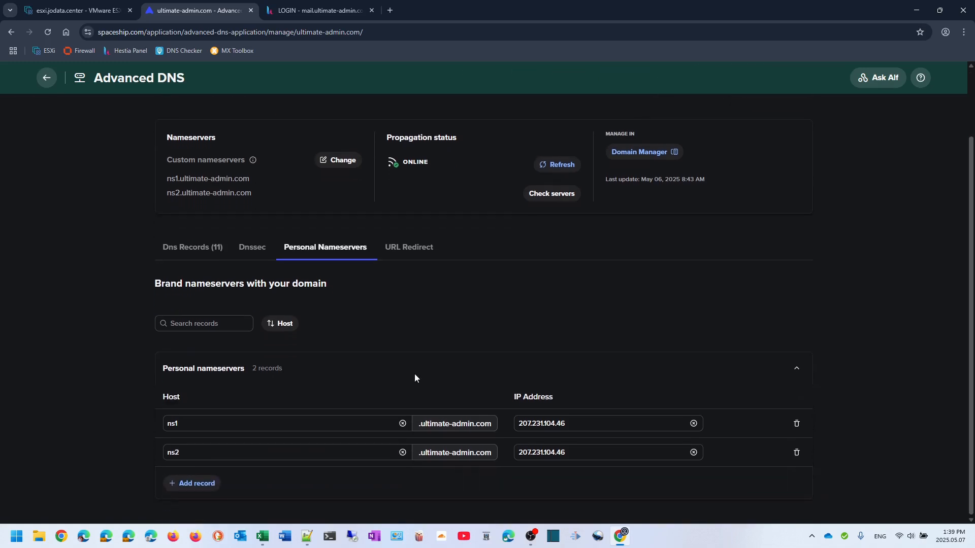
left_click(182, 427)
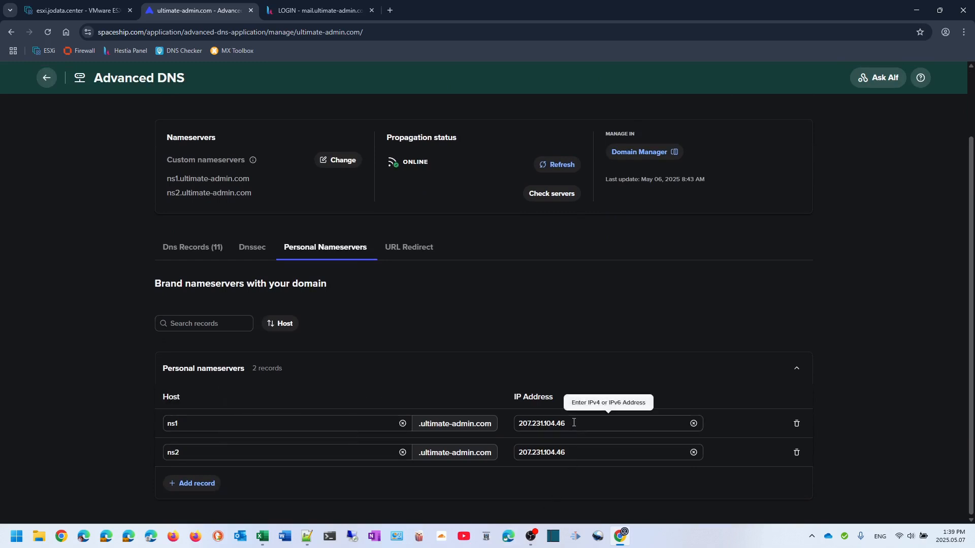
Compare row 15 of Hosts & IPs: 207.231.104.46 against the panel and mail.ultimate-admin.com host names
mouse_move(259, 542)
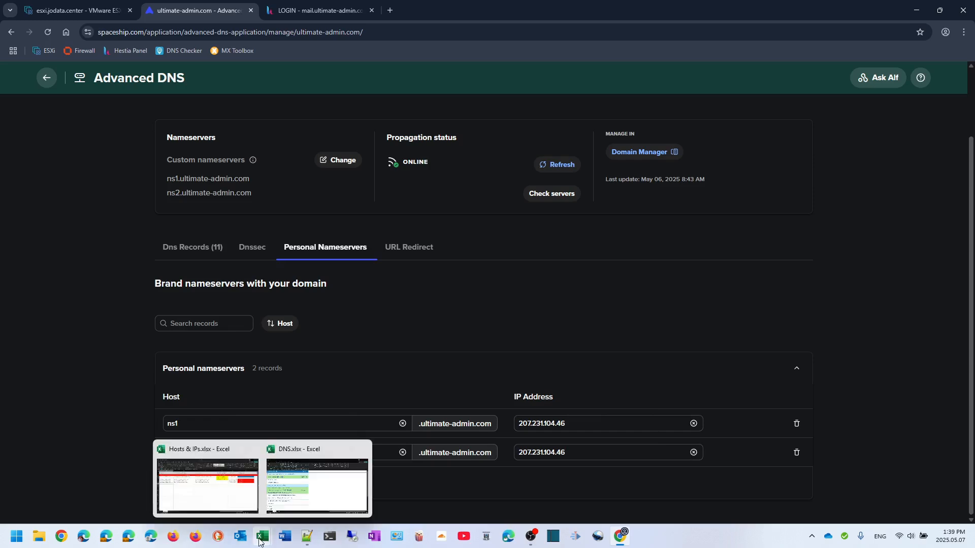
left_click(230, 504)
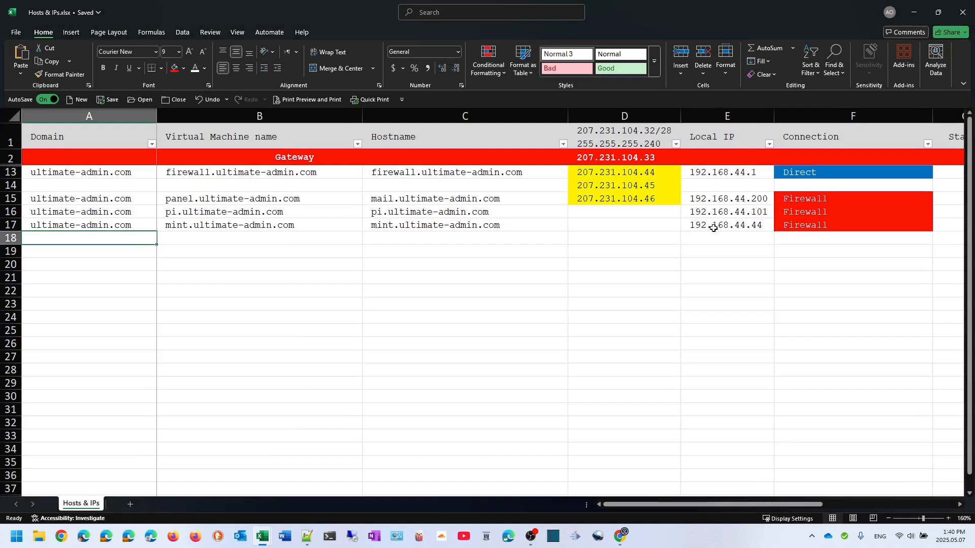
left_click(607, 201)
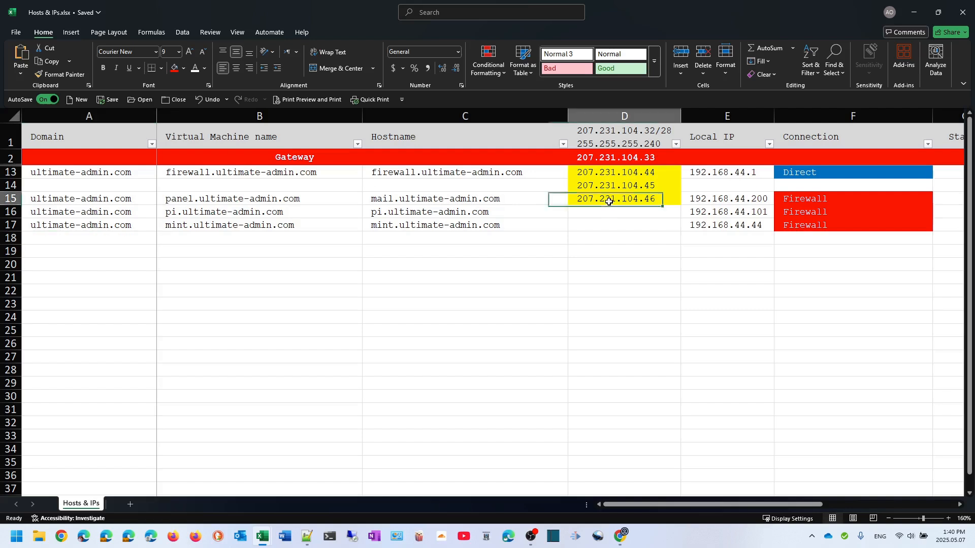
left_click(211, 199)
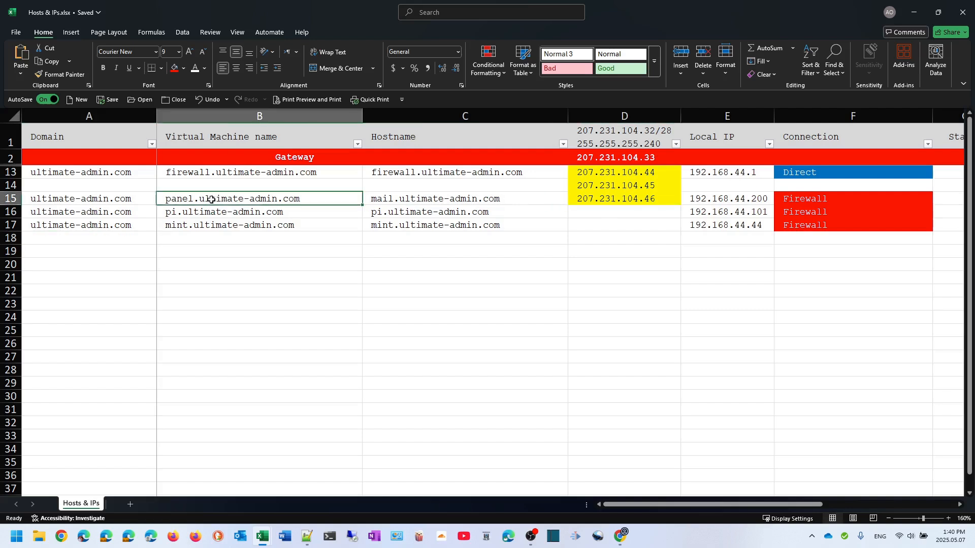
left_click(405, 201)
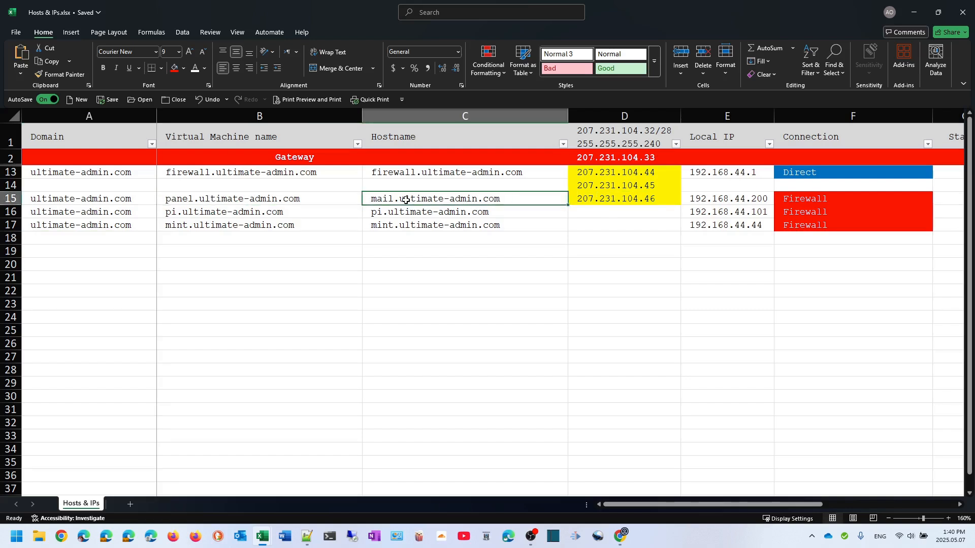
left_click(312, 199)
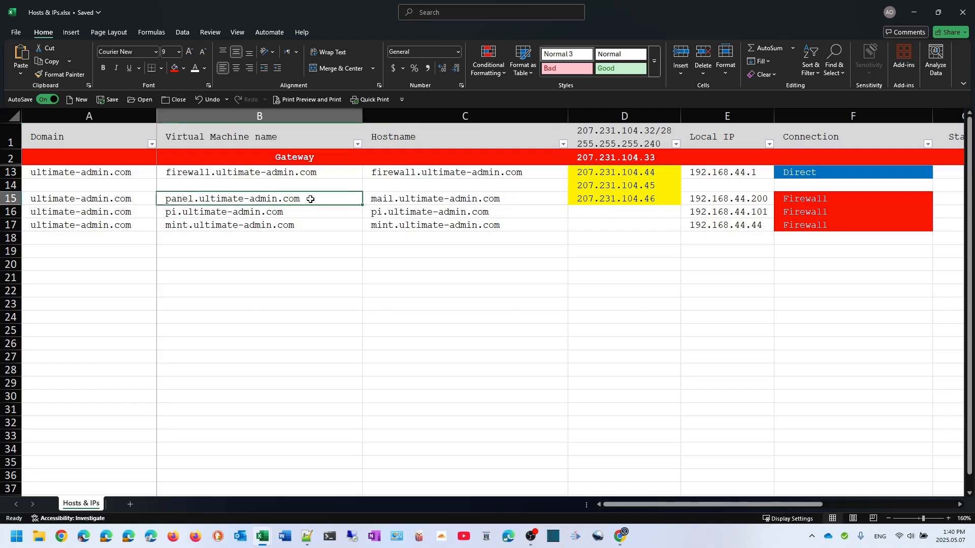
left_click(619, 199)
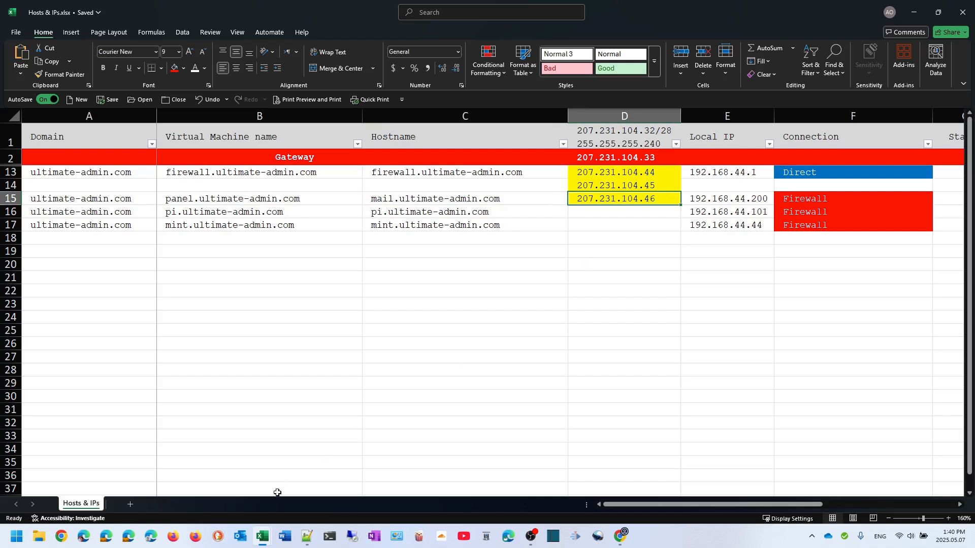
left_click(623, 544)
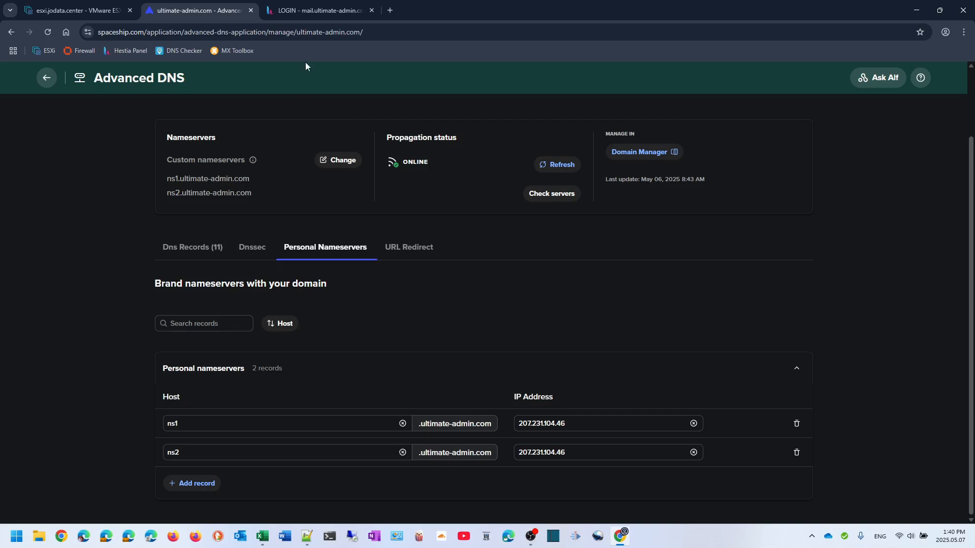
Log in to Hestia with the admin credentials, act as the ultimate-admin user, and list DNS zones
left_click(310, 14)
left_click(497, 223)
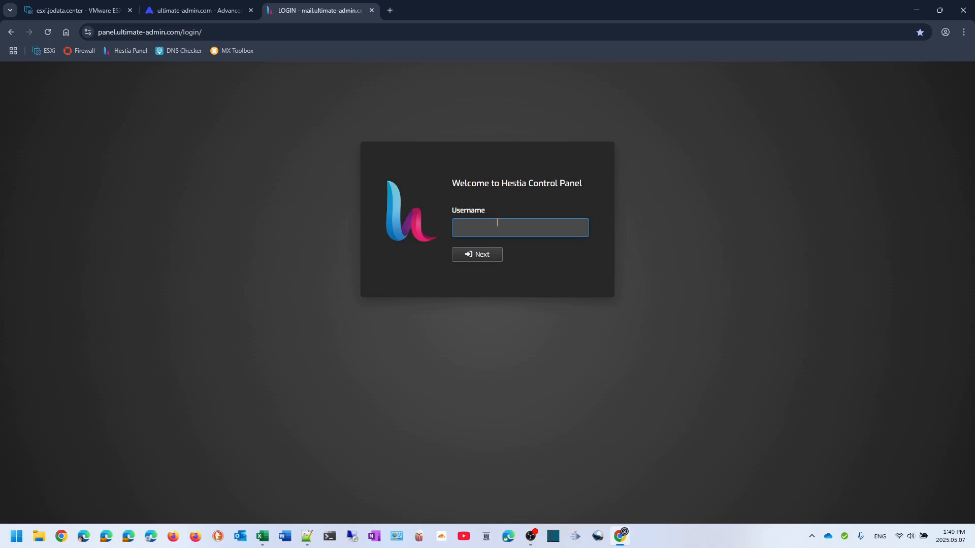
type("paneladmin")
key("Return")
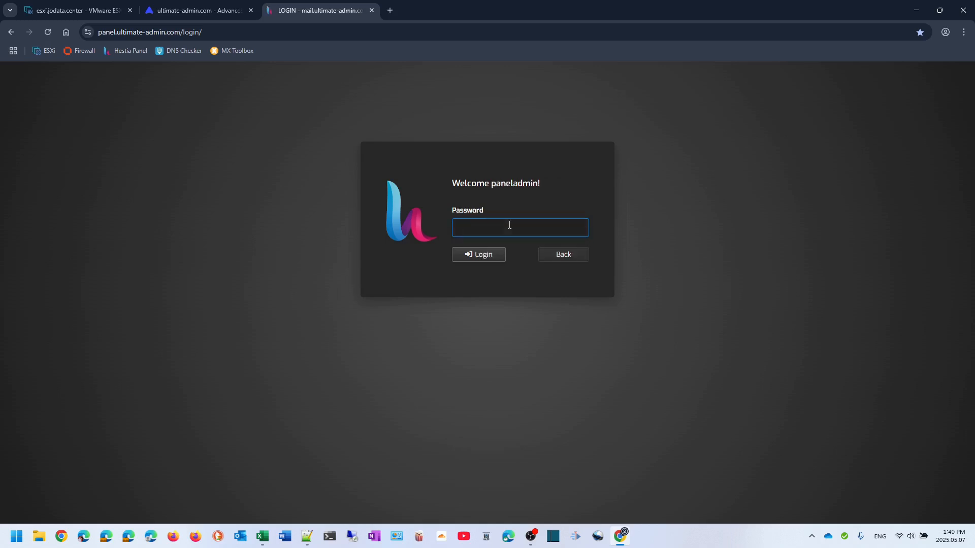
type("*********")
key("Return")
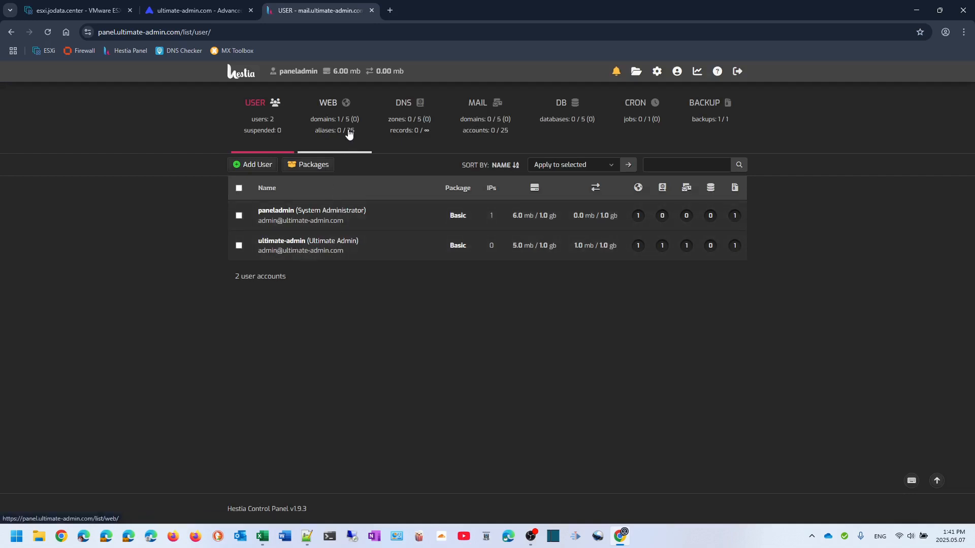
left_click(285, 249)
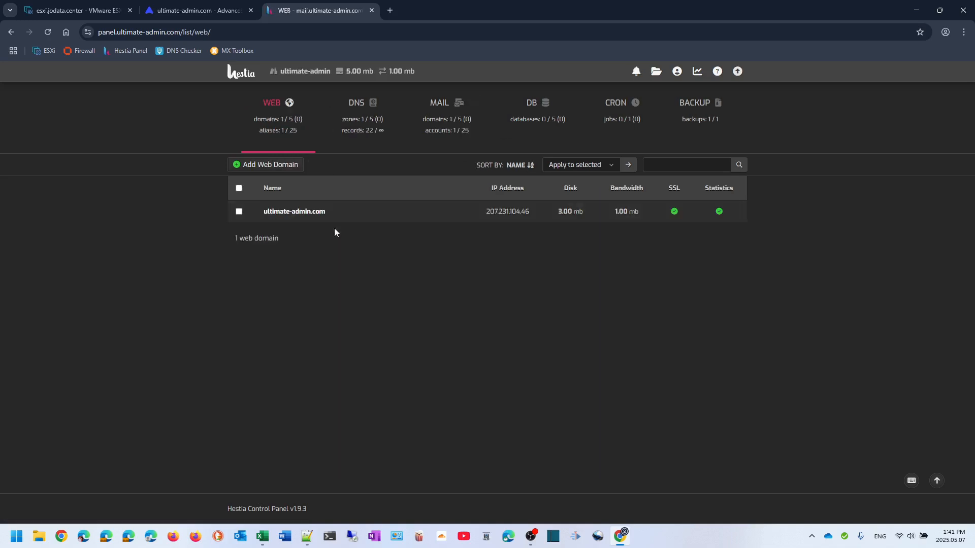
left_click(356, 124)
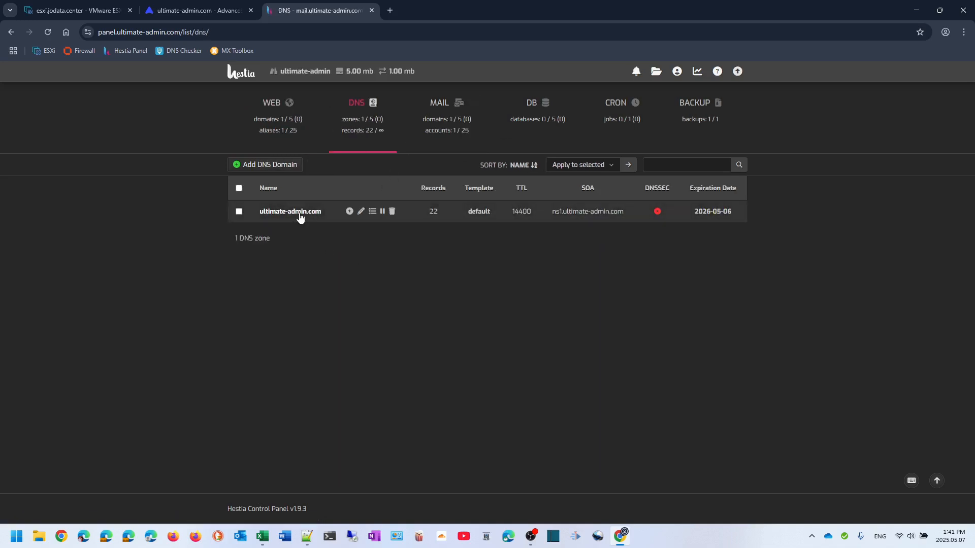
Open the ultimate-admin.com zone and scroll through its 22 records, including SPF, DMARC and DKIM
left_click(371, 213)
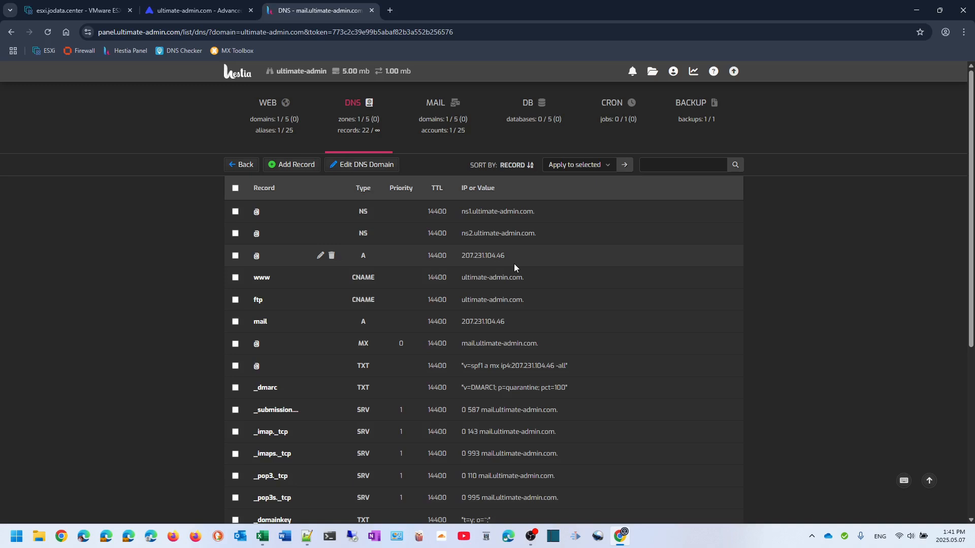
scroll(514, 264, "down", 2)
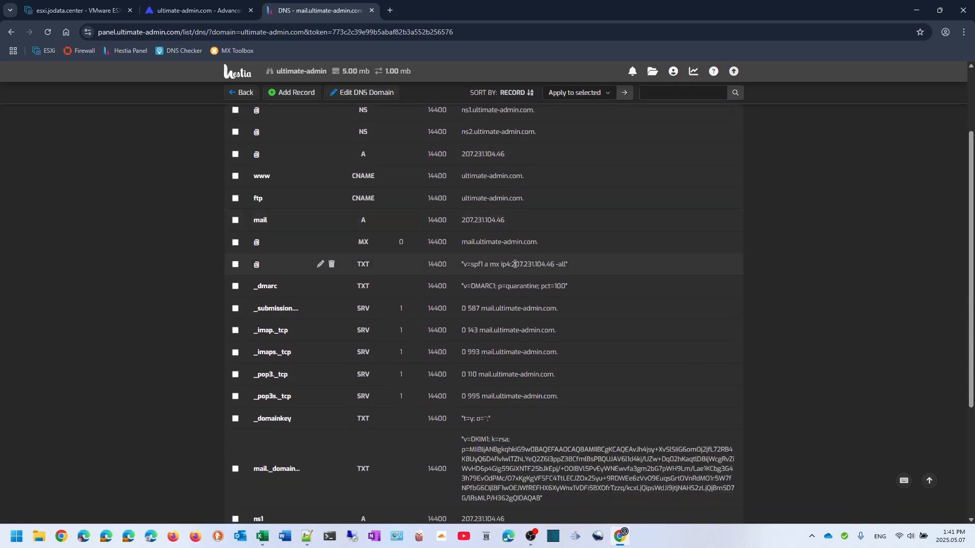
scroll(494, 273, "down", 2)
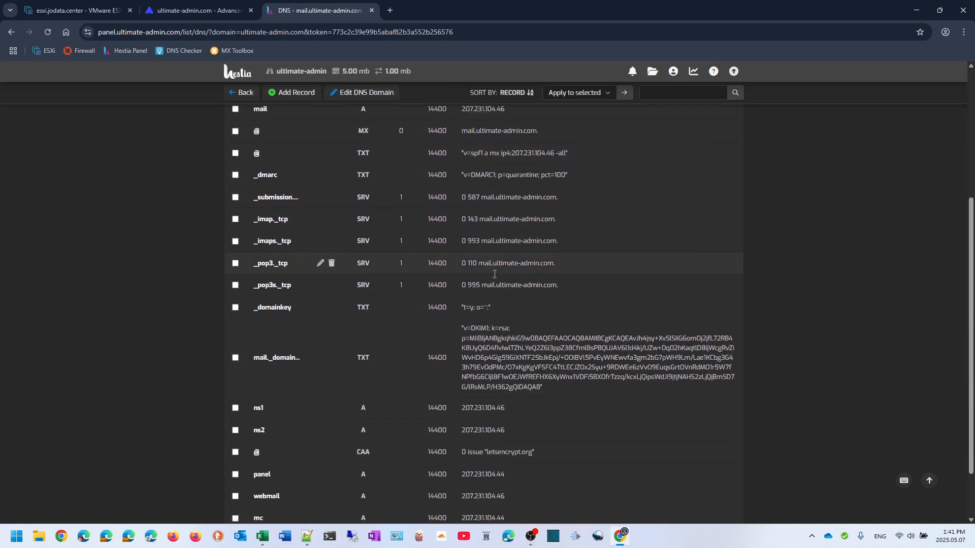
scroll(494, 274, "down", 1)
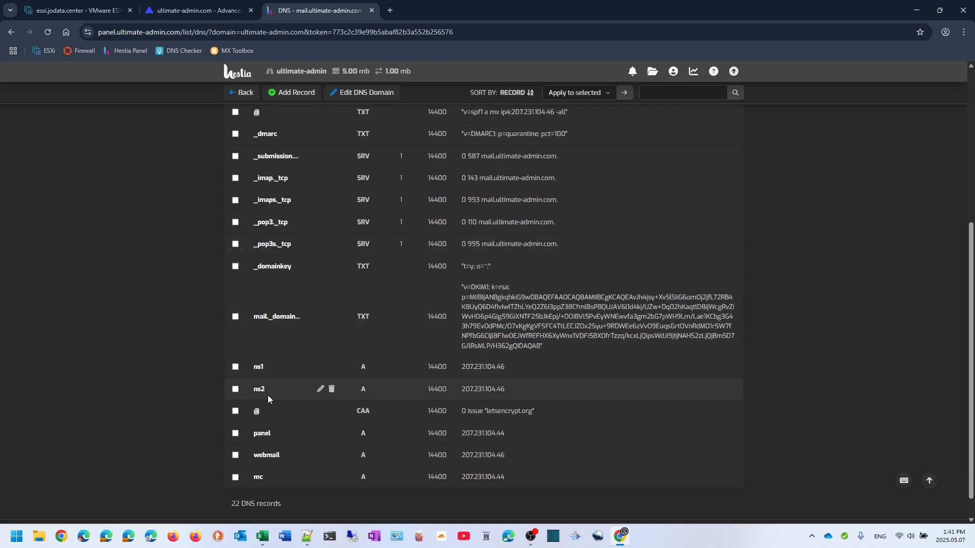
scroll(515, 395, "down", 1)
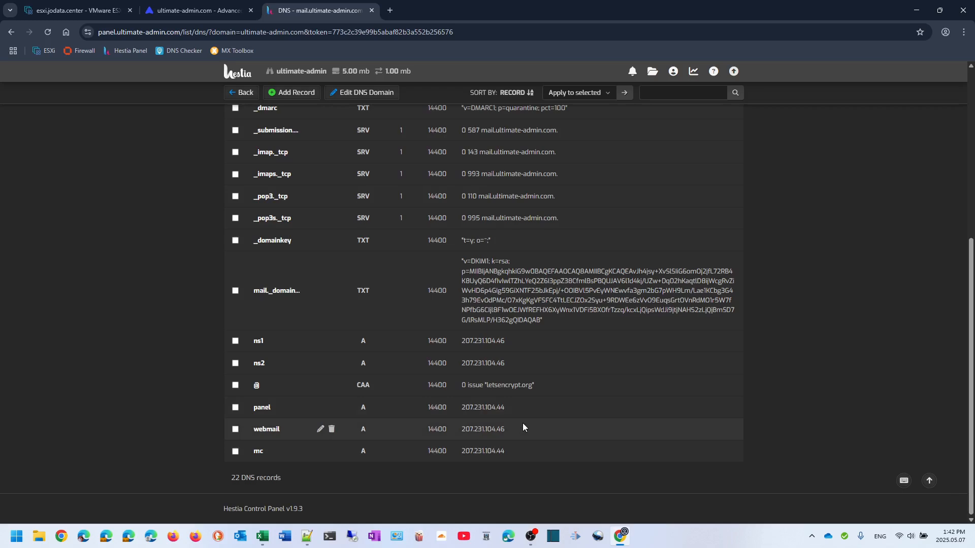
scroll(523, 426, "up", 5)
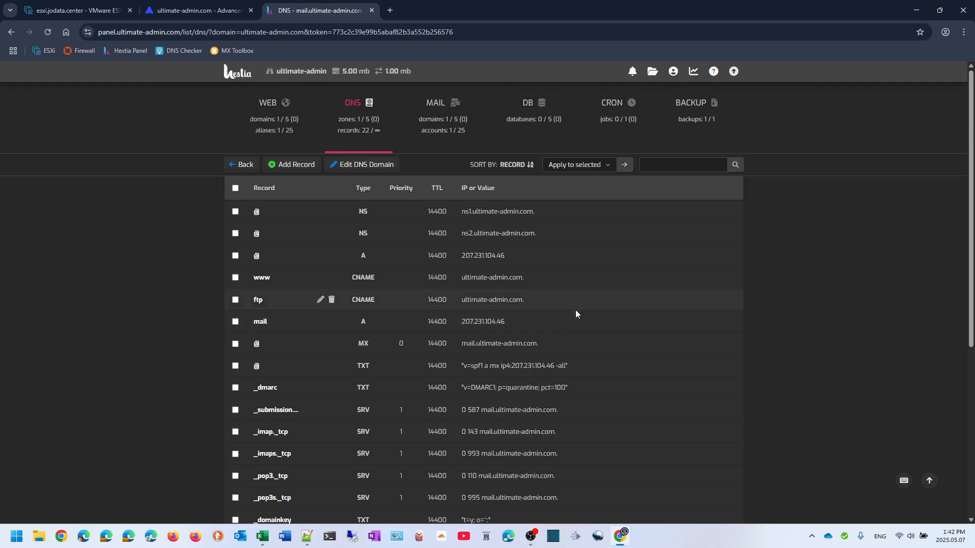
Run a DNS Checker lookup for ns1.ultimate-admin.com, confirming 207.231.104.46 at every server
left_click(389, 11)
left_click(182, 50)
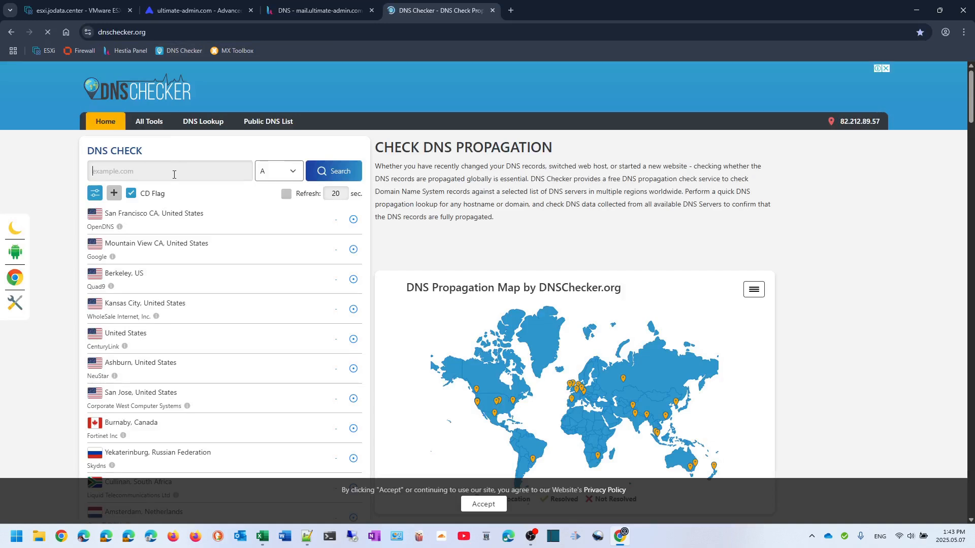
type("ns")
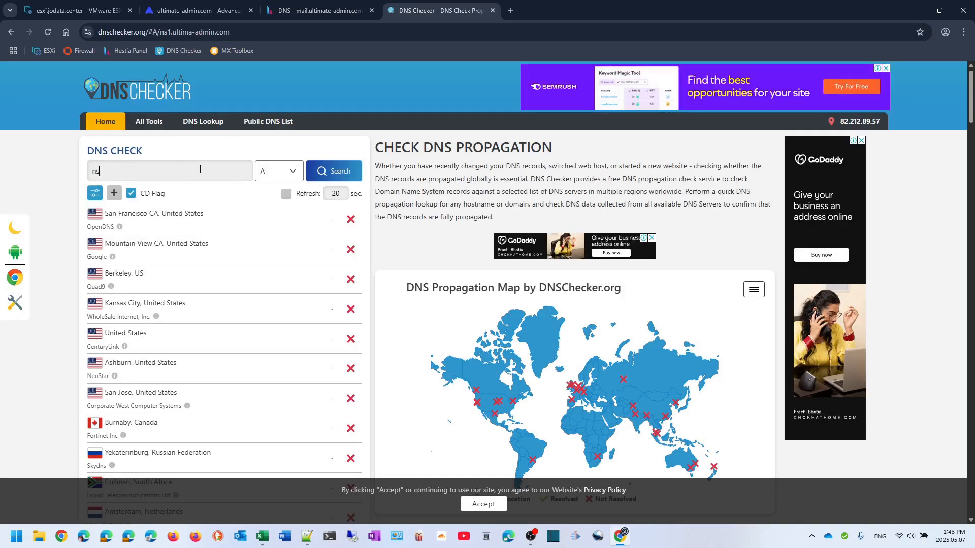
type("1.ultima")
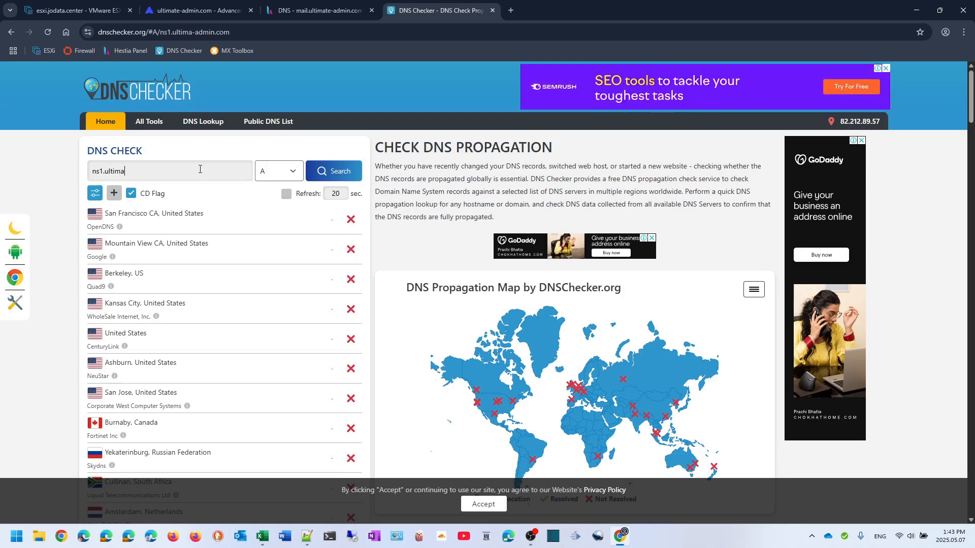
type("te-admin.com")
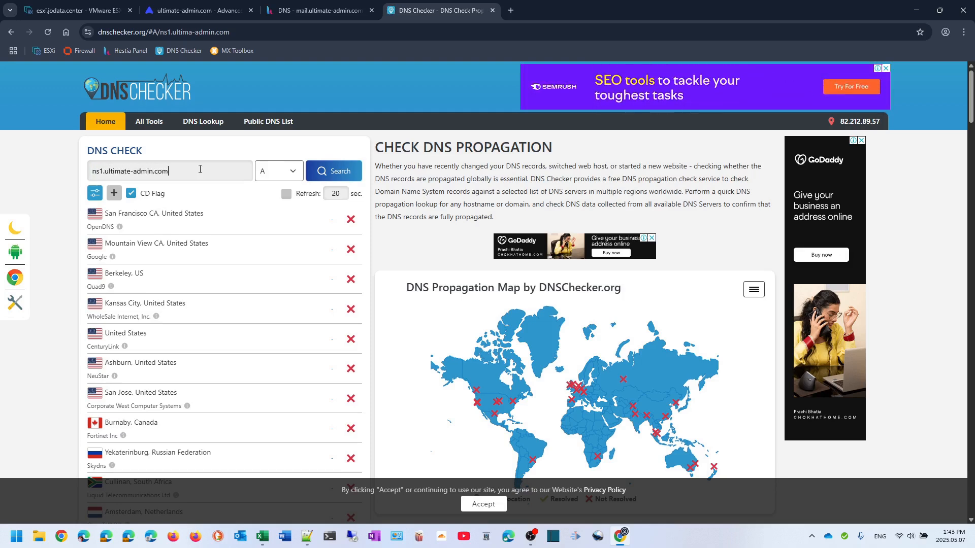
left_click(332, 173)
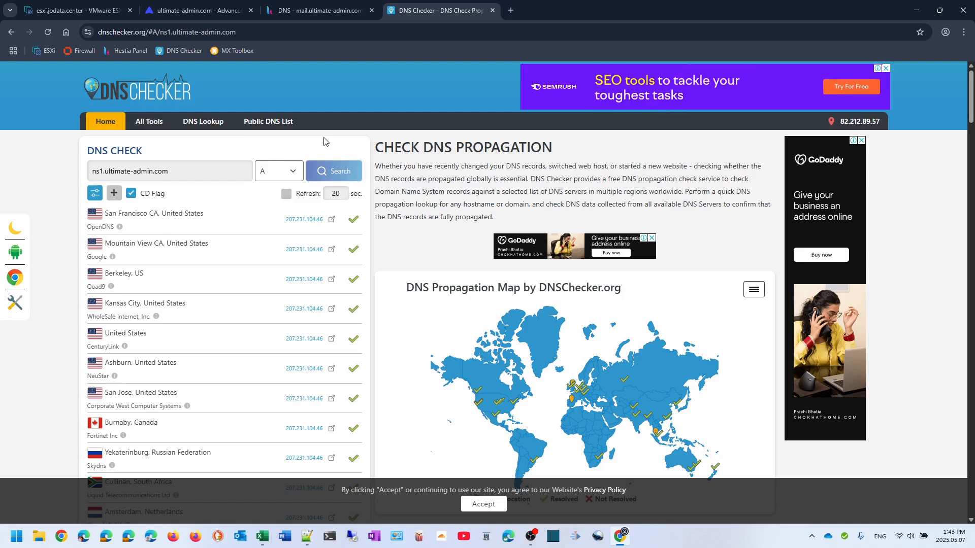
Clear the DNS Checker domain field
left_click(222, 172)
key("ctrl+a")
key("BackSpace")
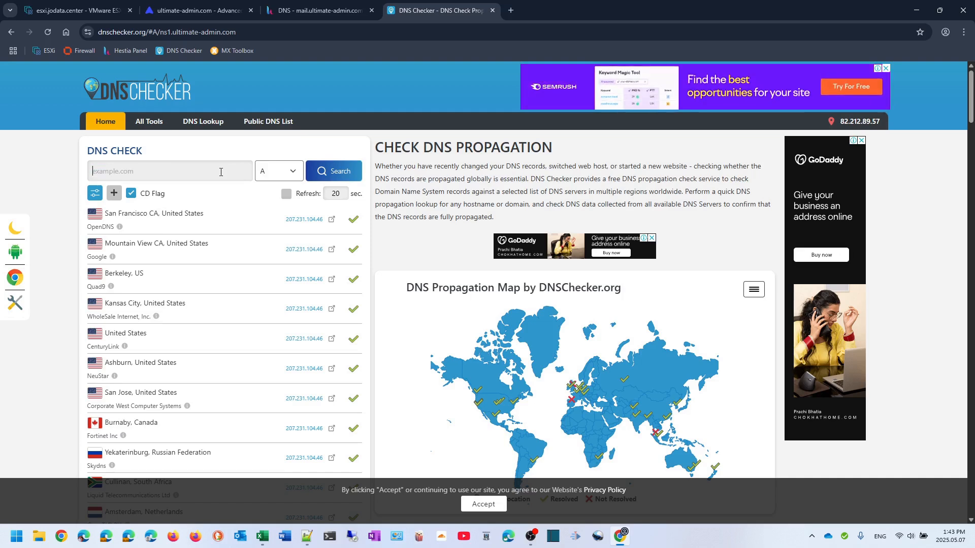
Run a PTR lookup for 207.231.104.46, confirming it reverse-resolves to mail.ultimate-admin.com everywhere
type("207.231.104.")
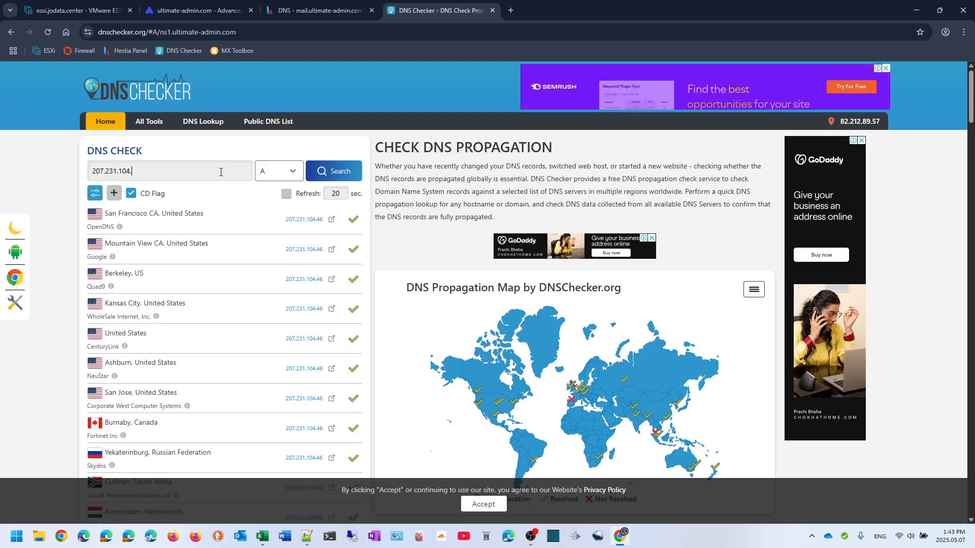
type("46")
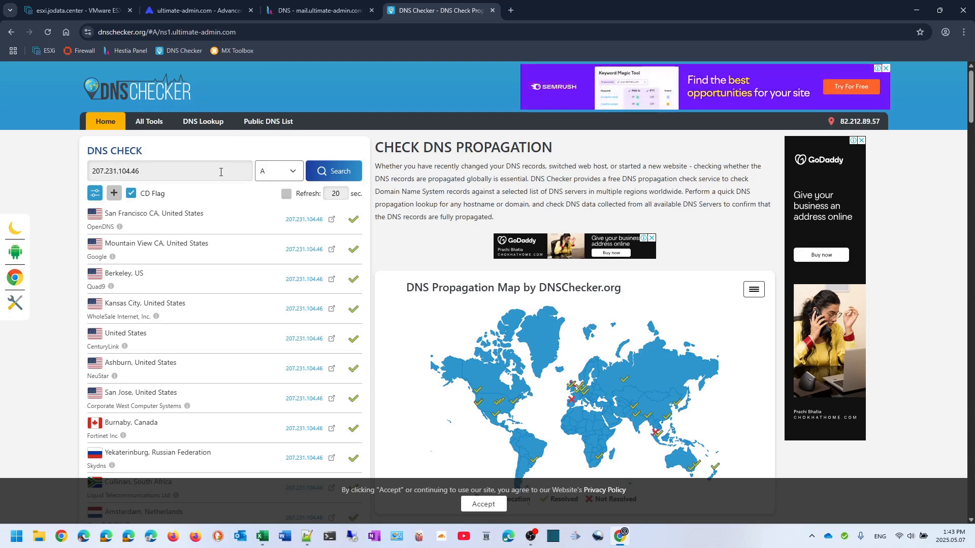
left_click(267, 175)
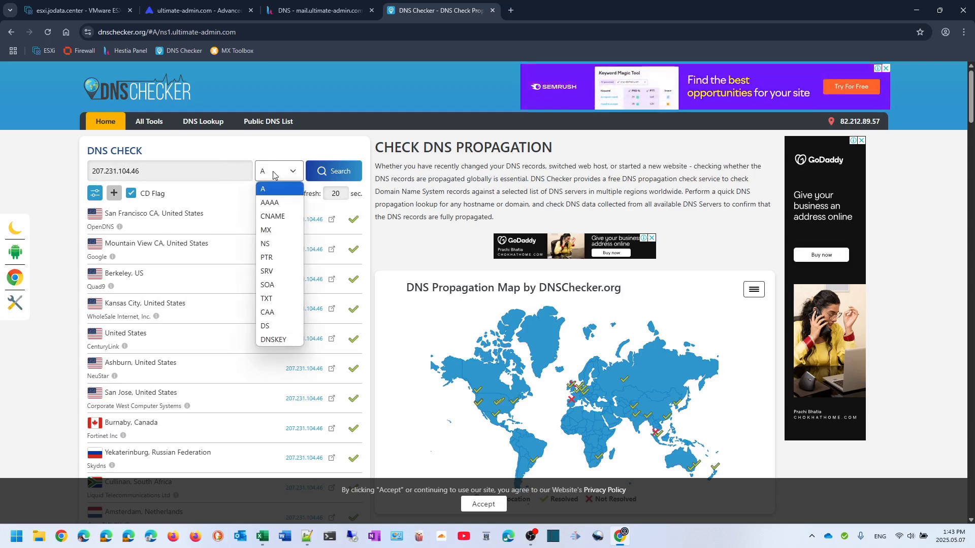
left_click(277, 258)
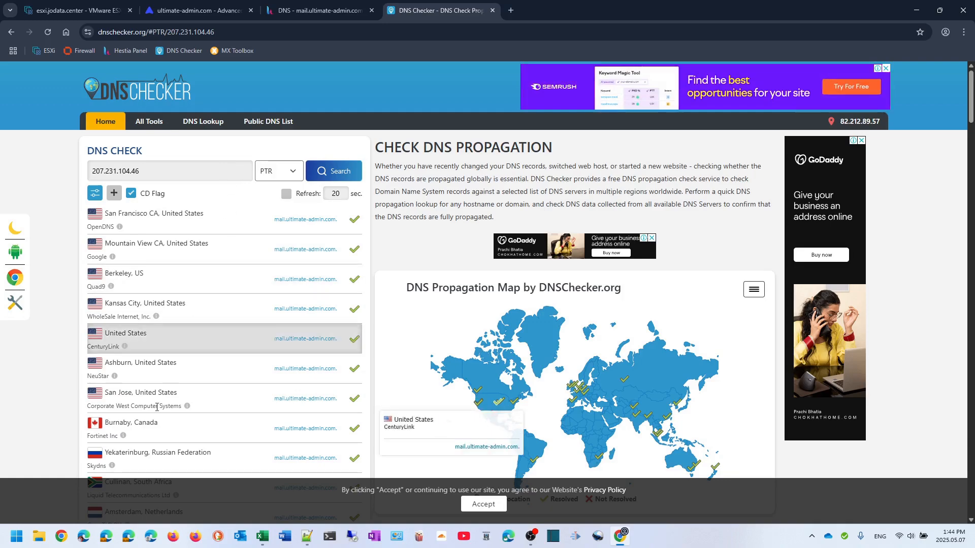
left_click(84, 536)
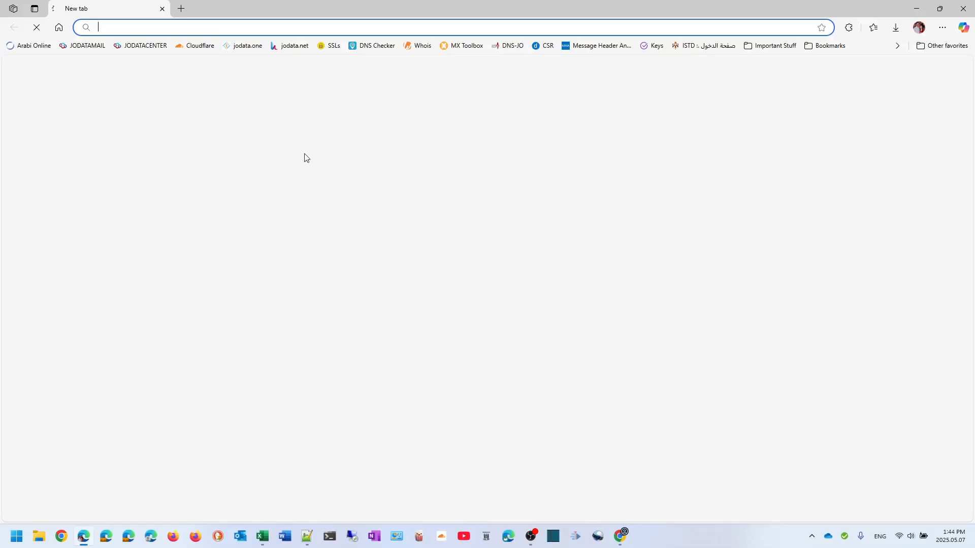
Log in to the cluster.jodata.net mail gateway and open the Spam Quarantine mailbox list
type("clus")
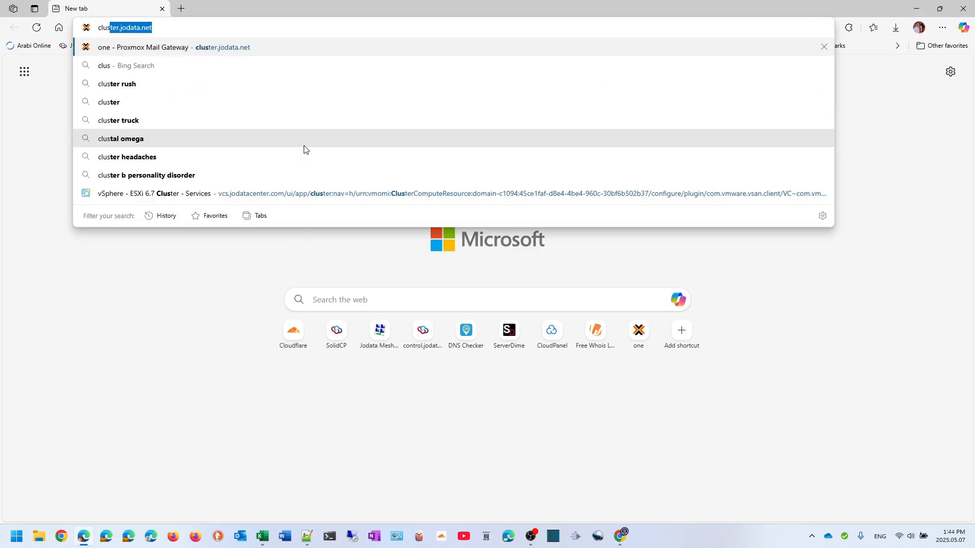
key("Return")
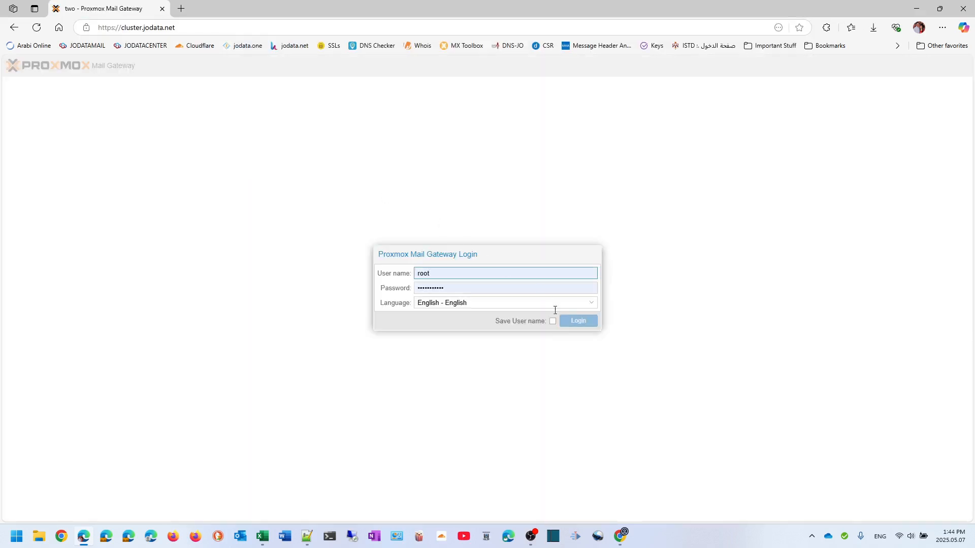
left_click(578, 320)
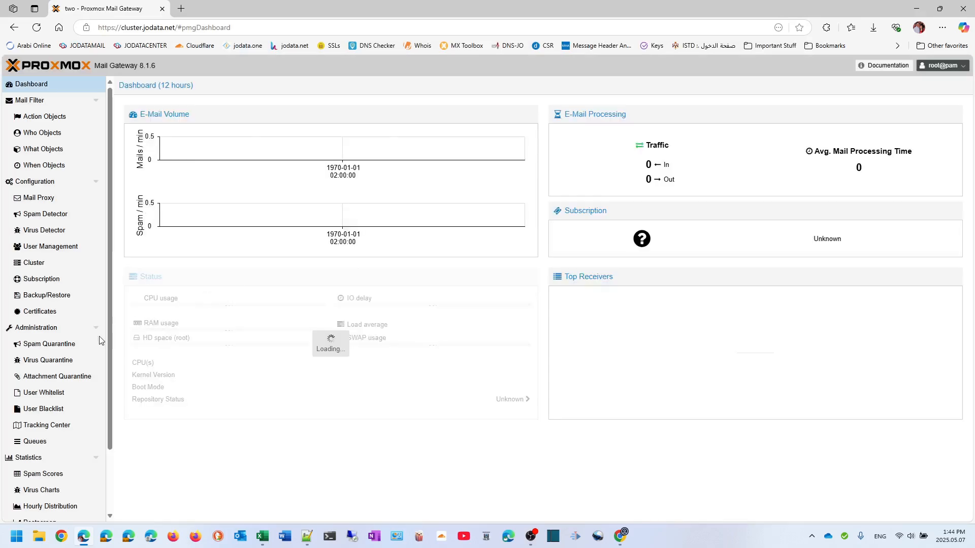
left_click(49, 343)
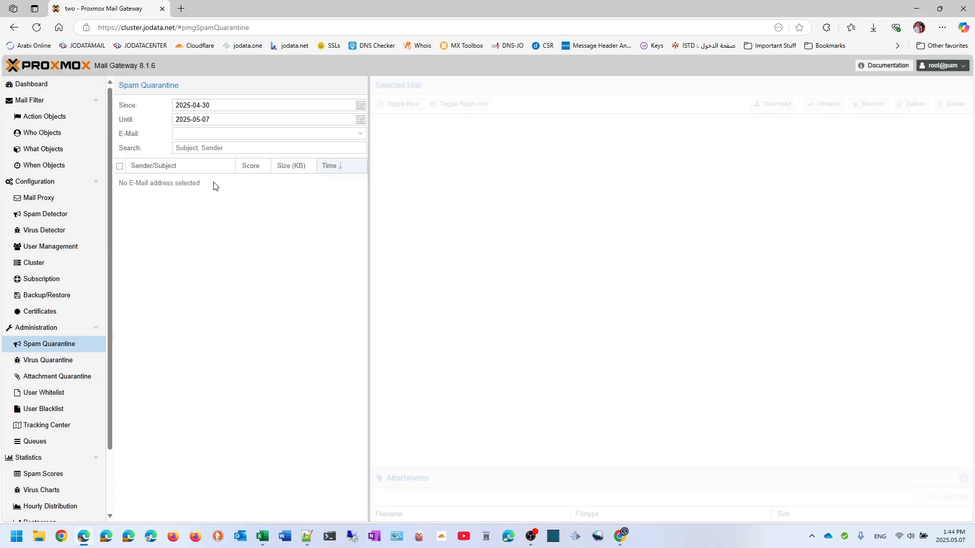
left_click(360, 133)
Show the Ultimate Admin quarantined message's raw headers and highlight the mail.ultimate-admin.com Received host
left_click(224, 158)
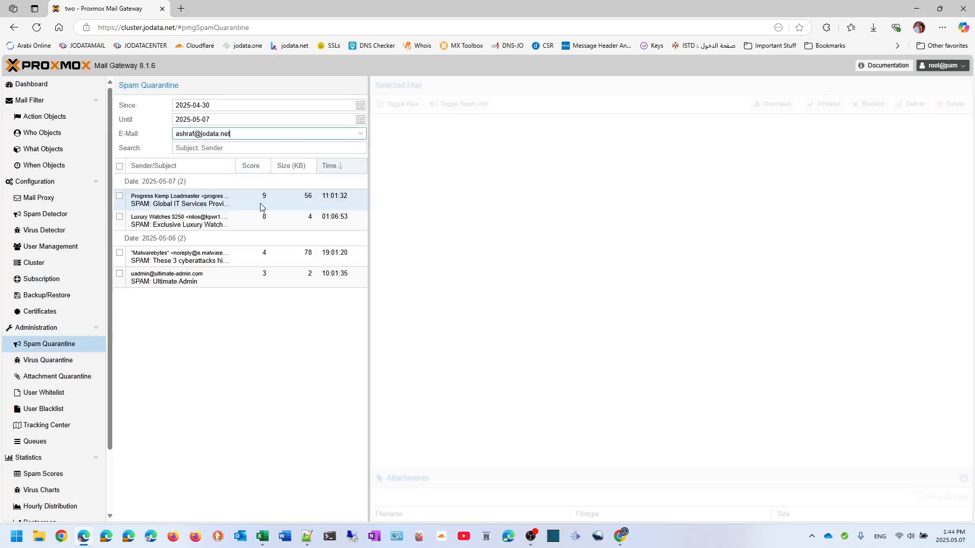
left_click(191, 283)
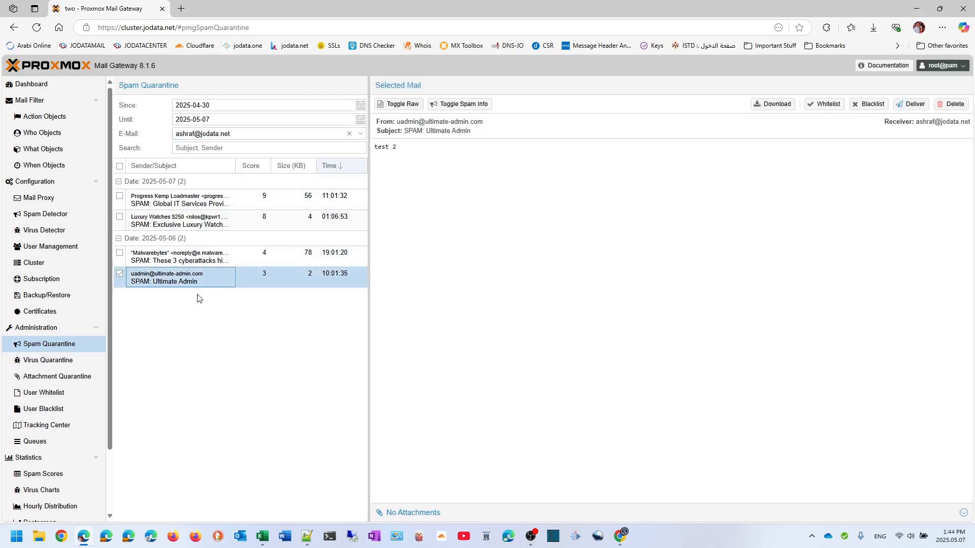
left_click(399, 104)
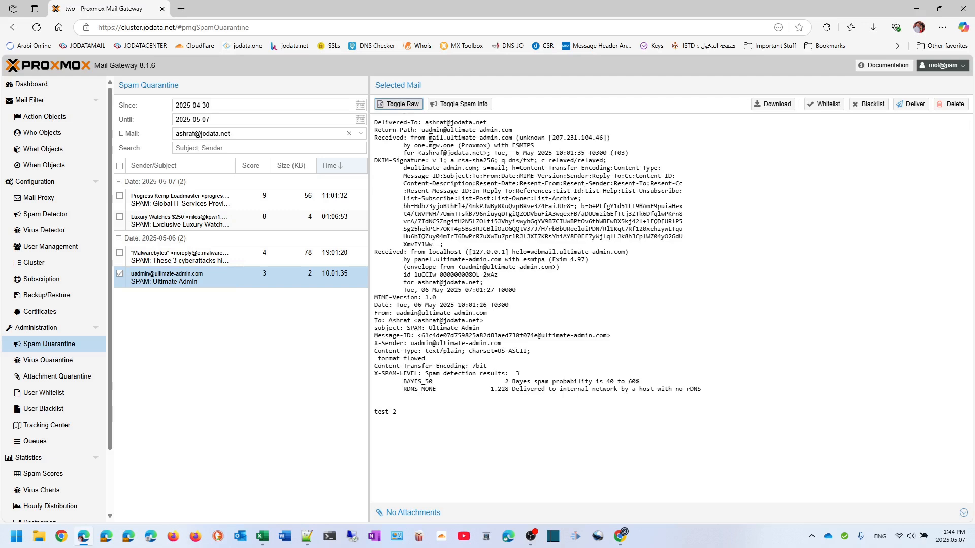
left_click_drag(429, 137, 513, 139)
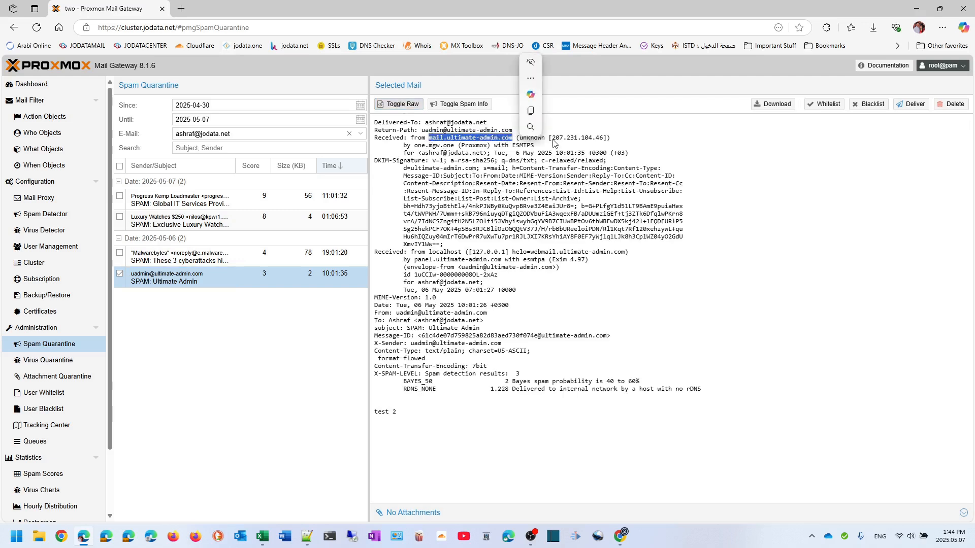
left_click(585, 143)
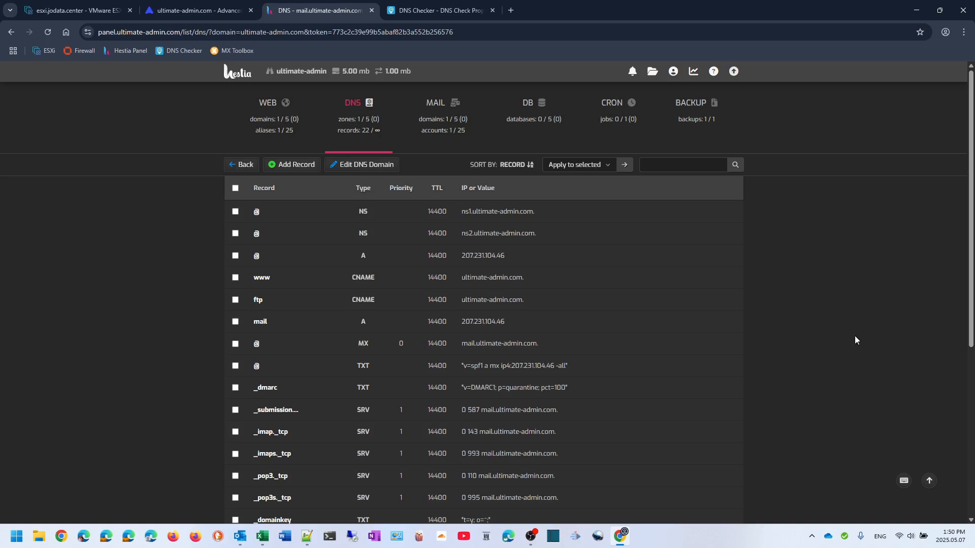
Review the ultimate-admin.com web domain's SSL settings without changes, then go back to the web domains list
left_click(240, 166)
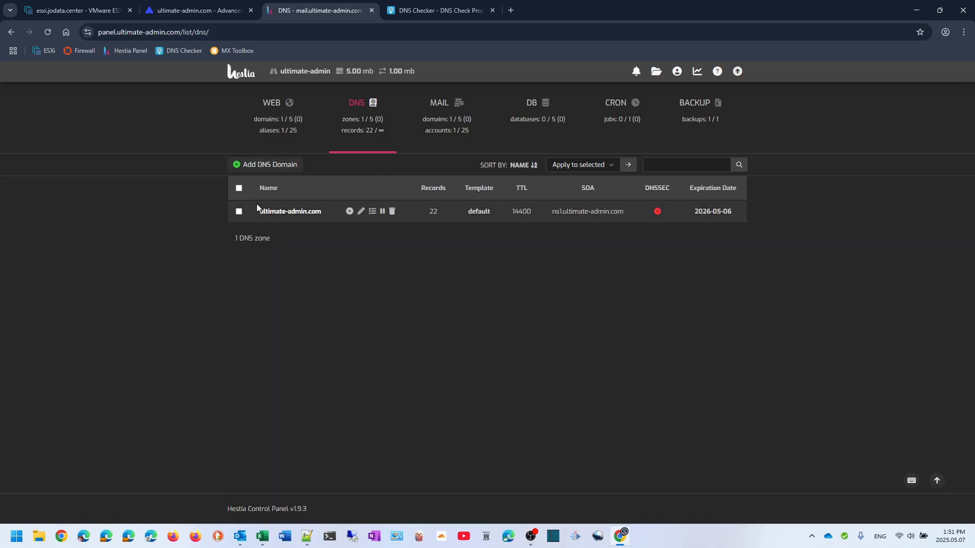
left_click(267, 143)
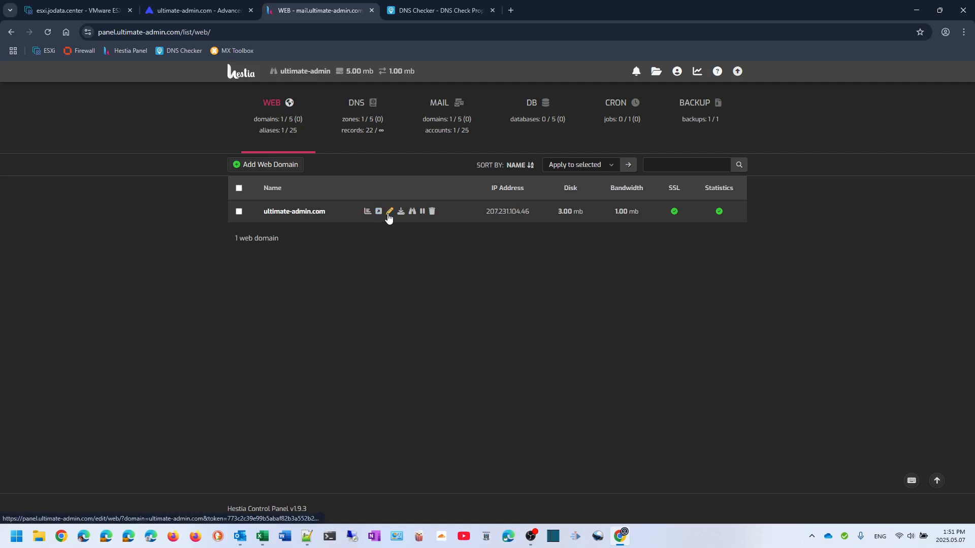
left_click(389, 211)
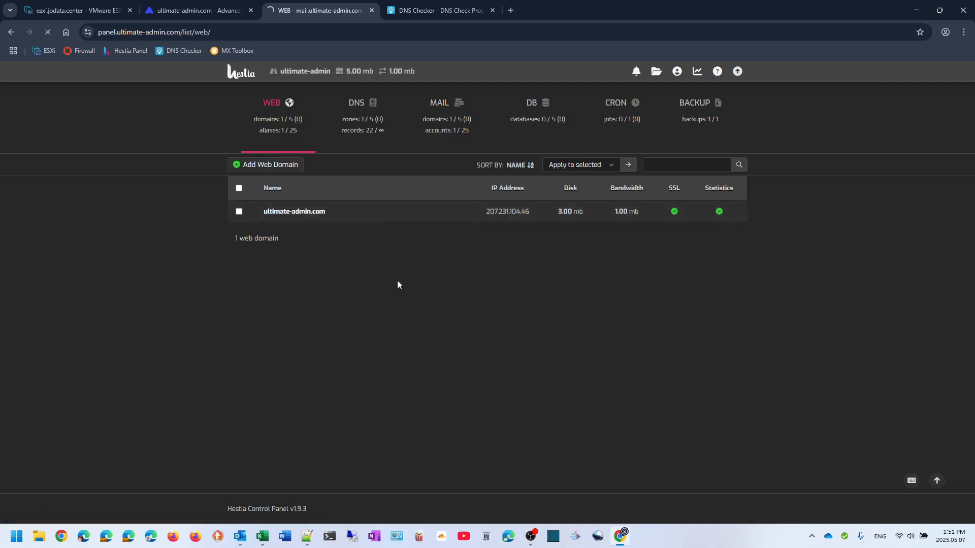
scroll(426, 299, "down", 1)
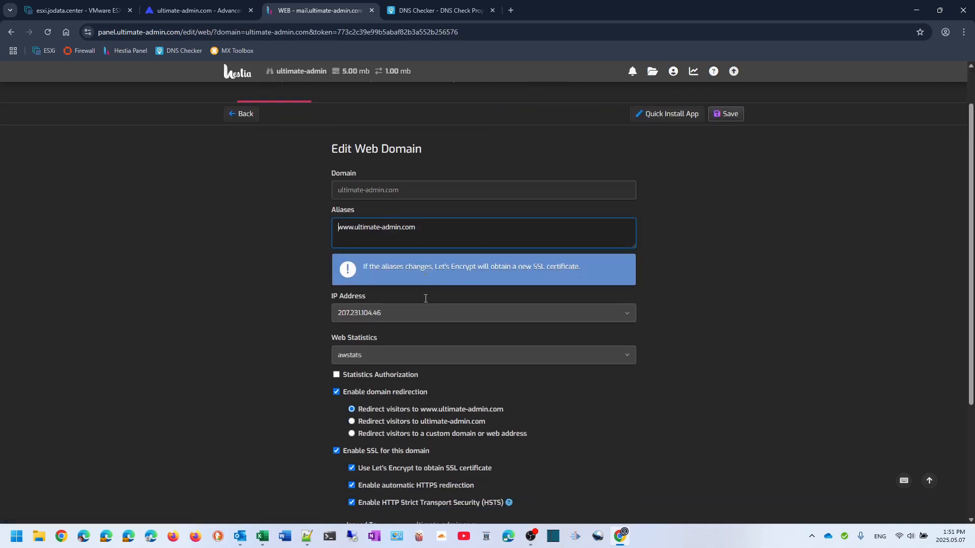
scroll(287, 314, "down", 1)
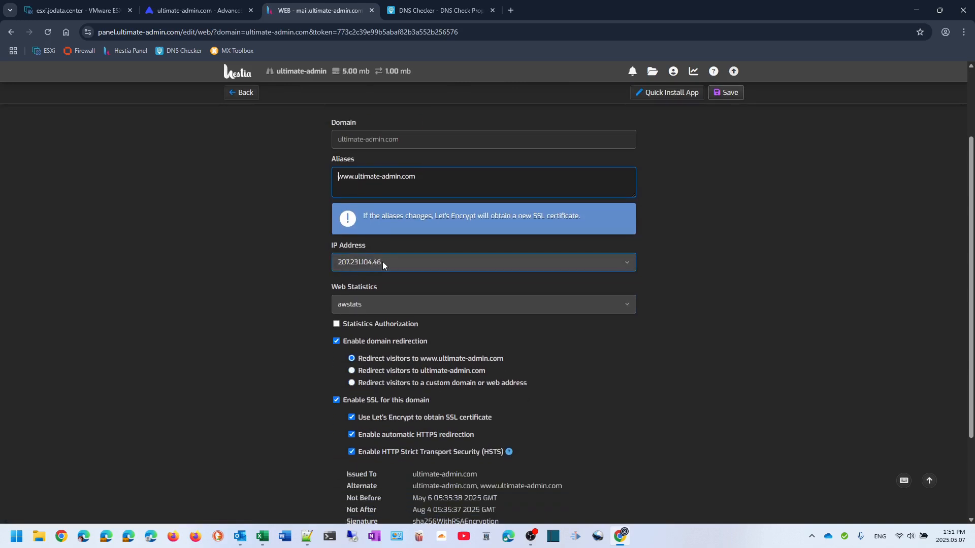
scroll(281, 292, "down", 1)
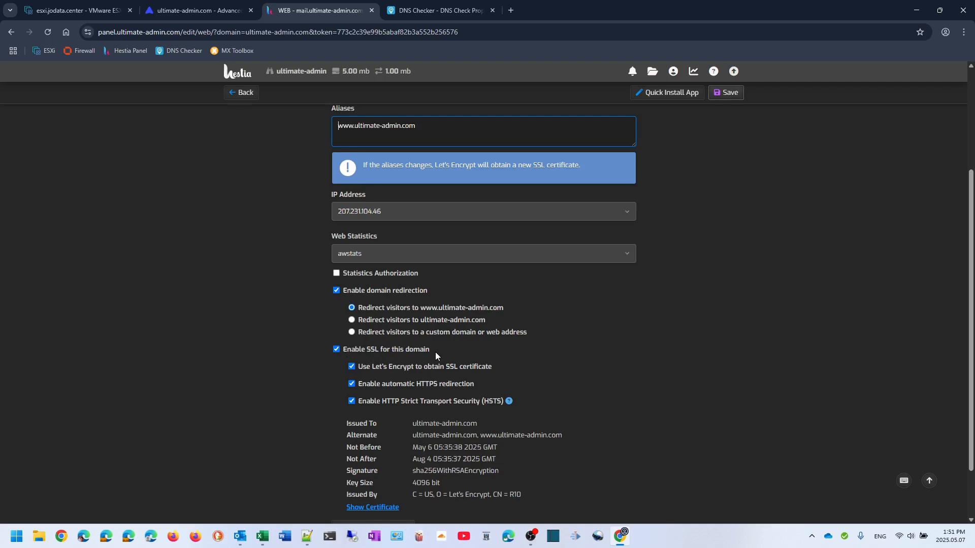
scroll(435, 355, "down", 1)
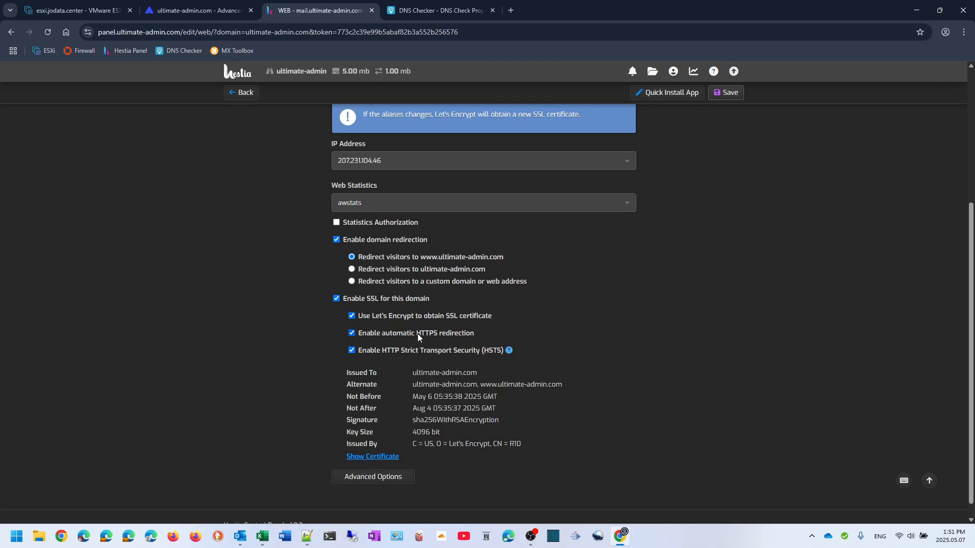
scroll(417, 333, "up", 4)
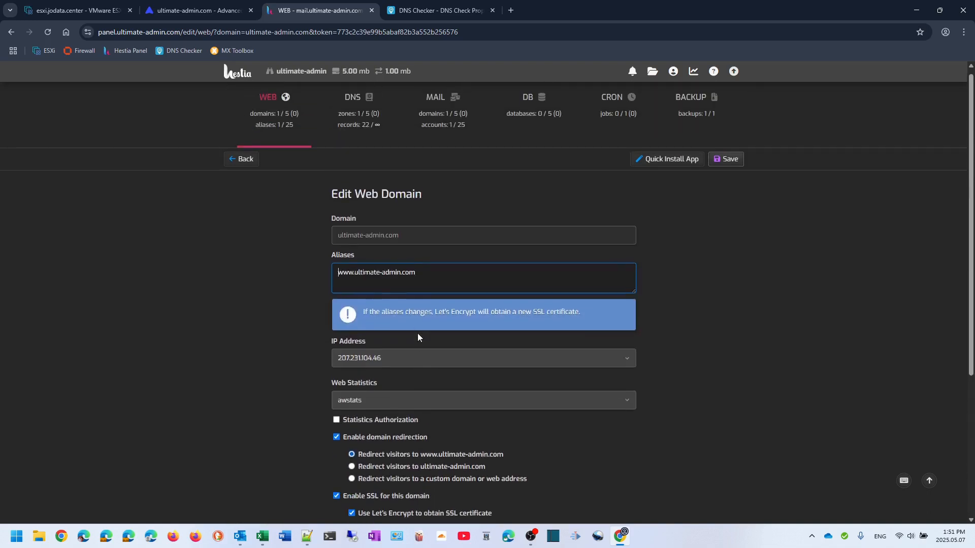
left_click(244, 165)
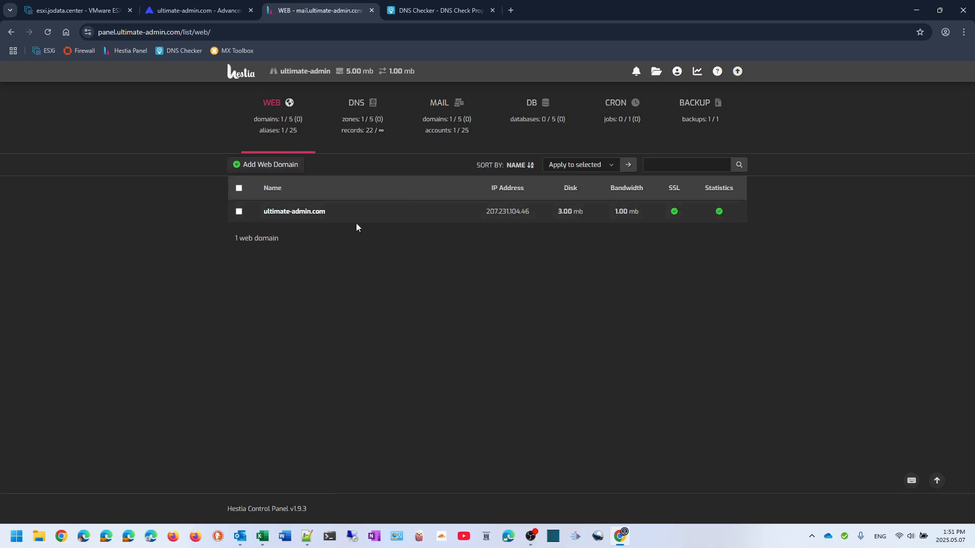
Review the ultimate-admin.com mail domain and its mailbox account settings, then return to the mail domains list
left_click(450, 124)
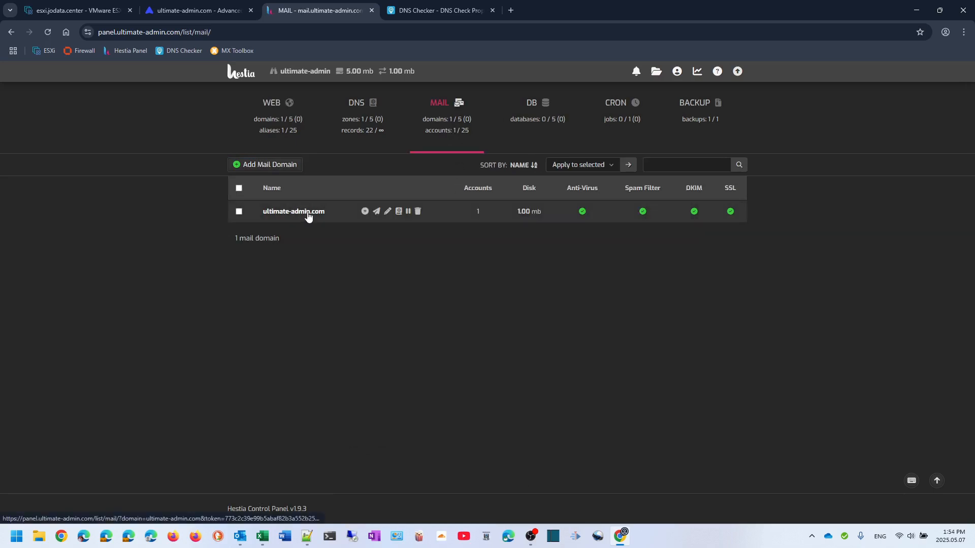
left_click(308, 217)
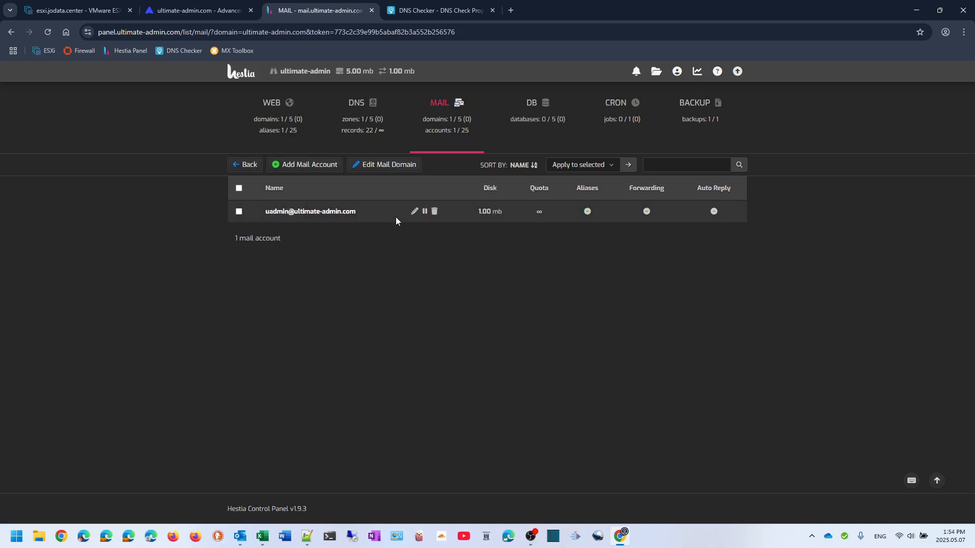
left_click(334, 213)
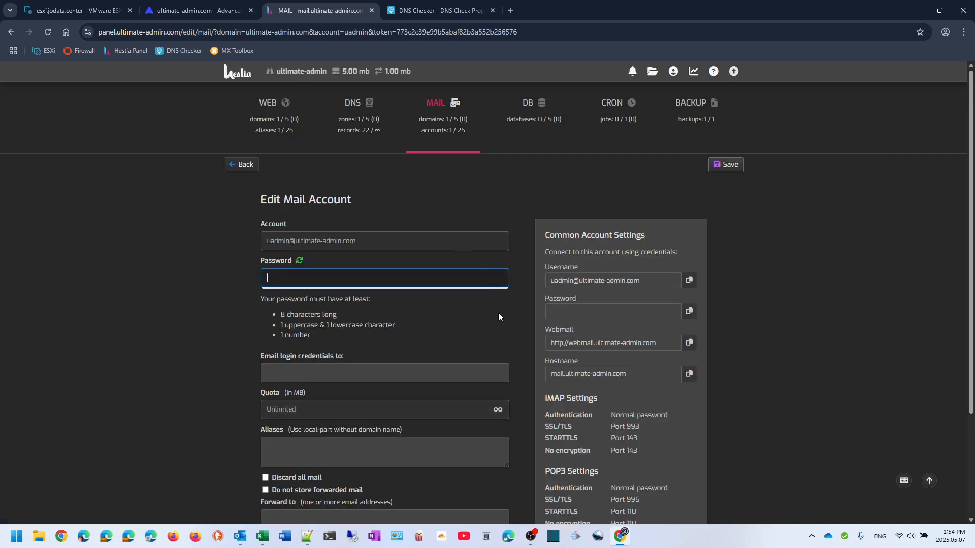
scroll(794, 352, "down", 1)
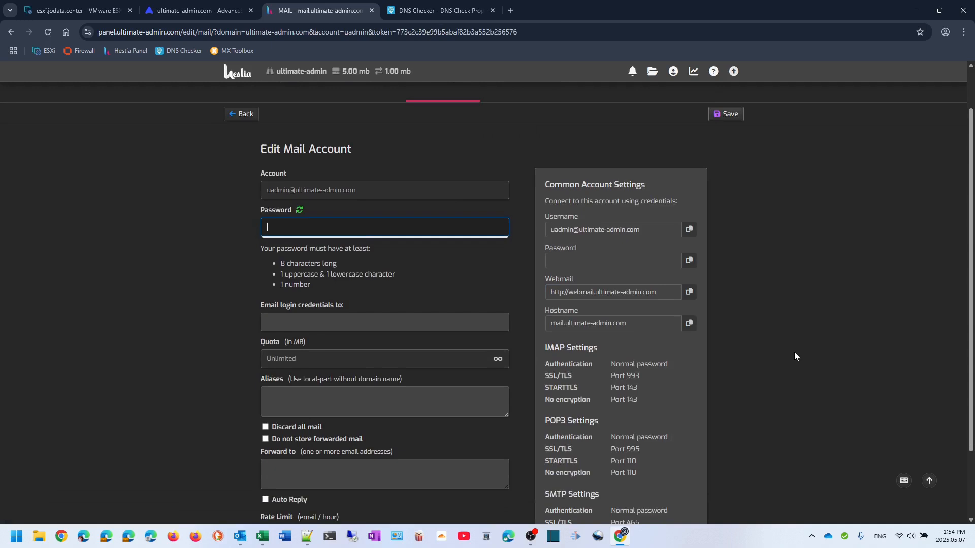
scroll(794, 352, "down", 1)
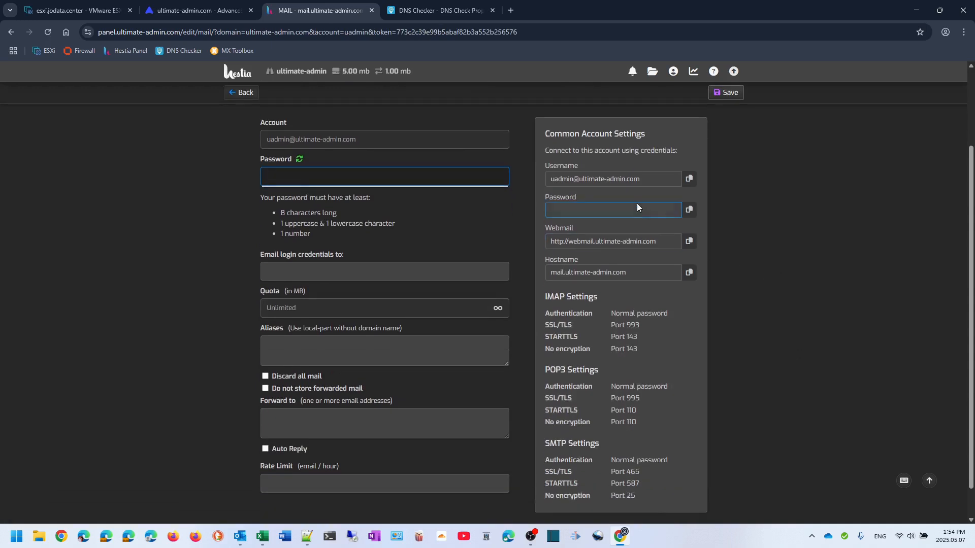
scroll(637, 209, "down", 1)
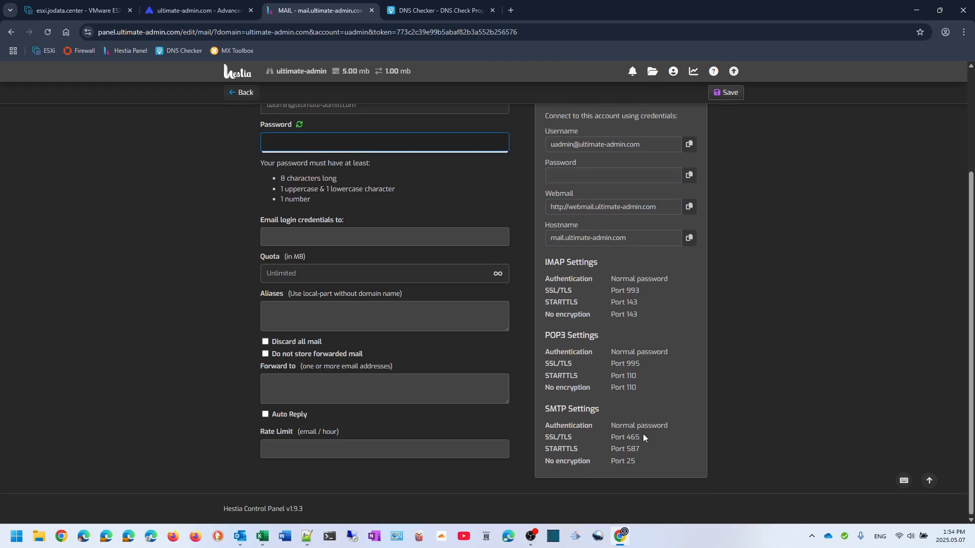
scroll(642, 431, "up", 3)
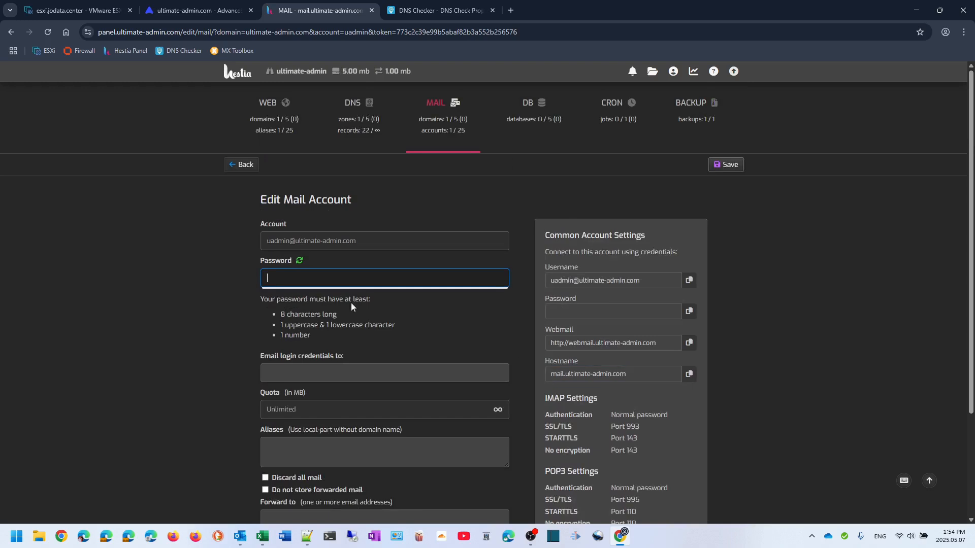
left_click(236, 165)
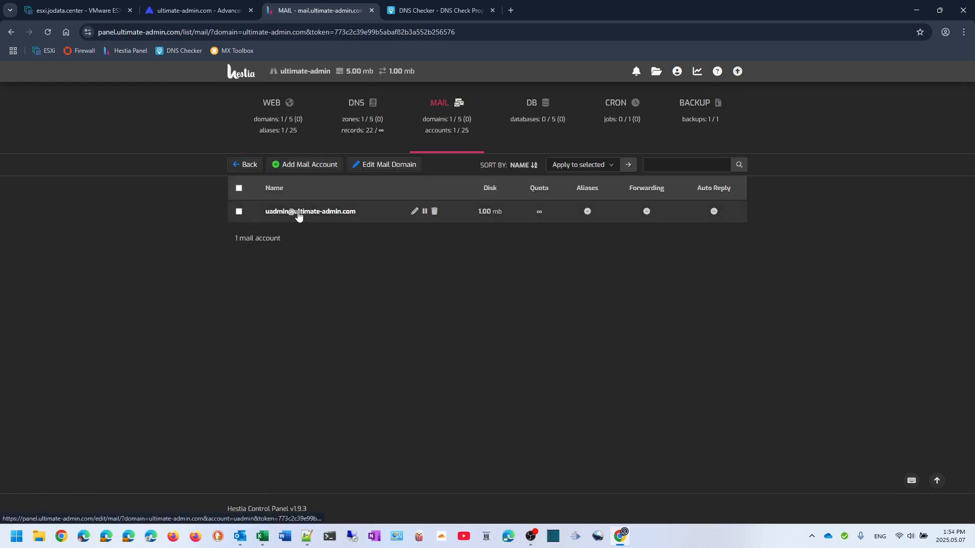
left_click(252, 165)
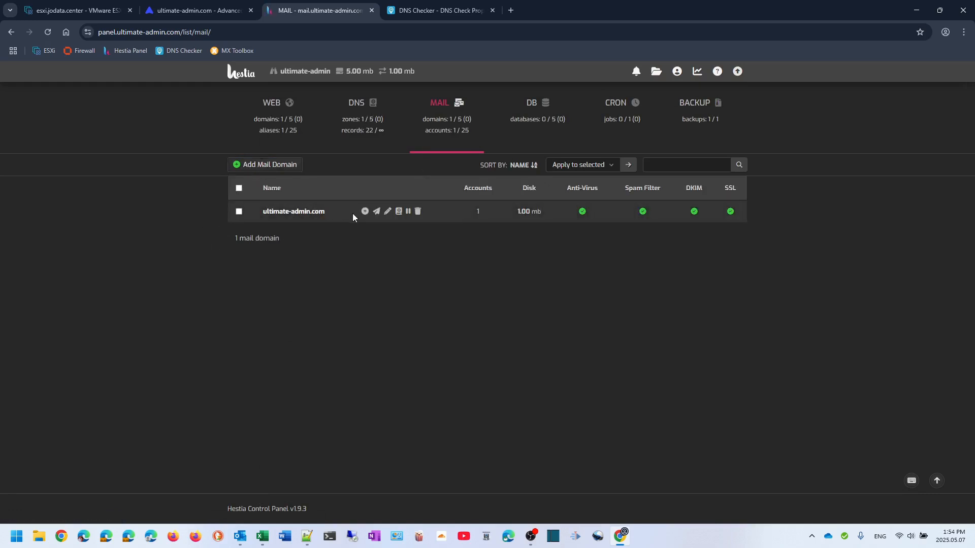
Log in to Roundcube Webmail with the mailbox password, check the empty Inbox, and return to Hestia
left_click(376, 211)
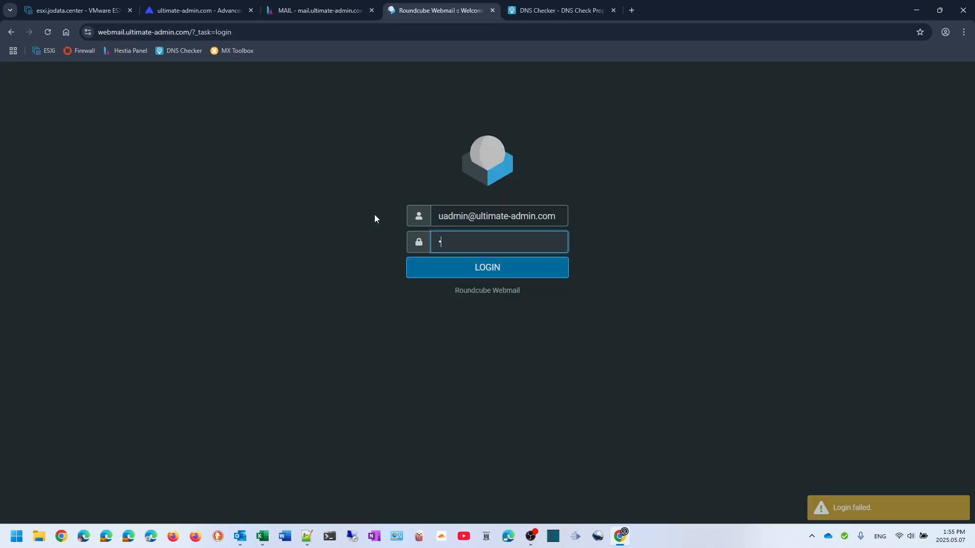
type("•••••••••")
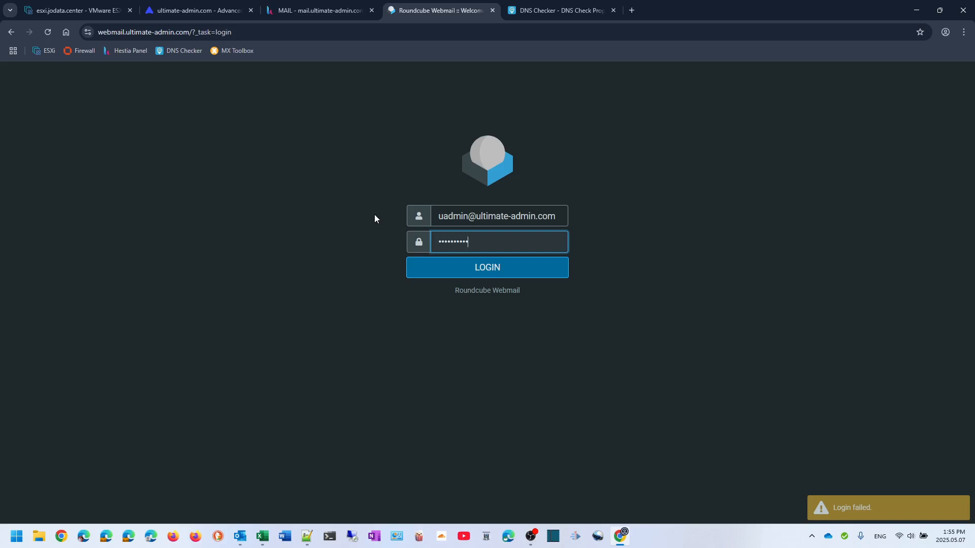
left_click(484, 268)
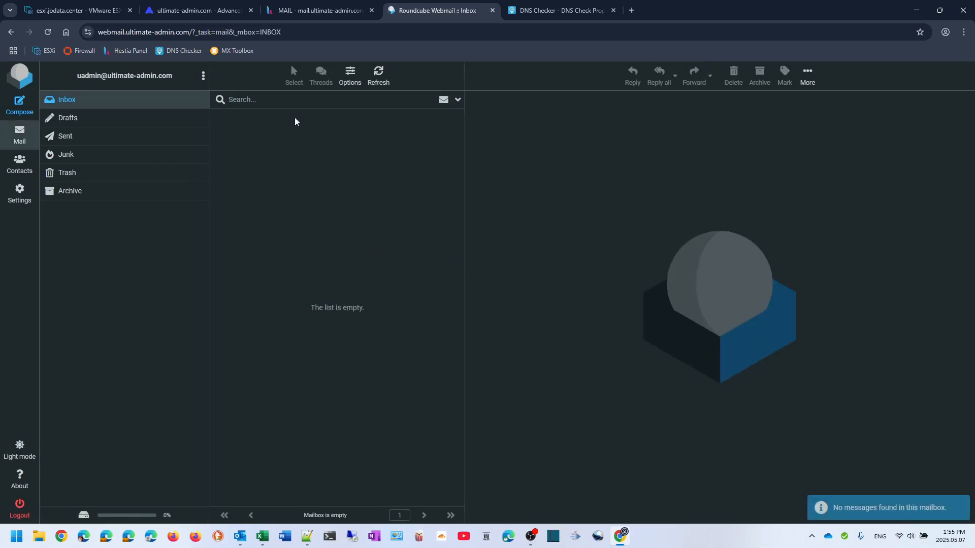
left_click(308, 11)
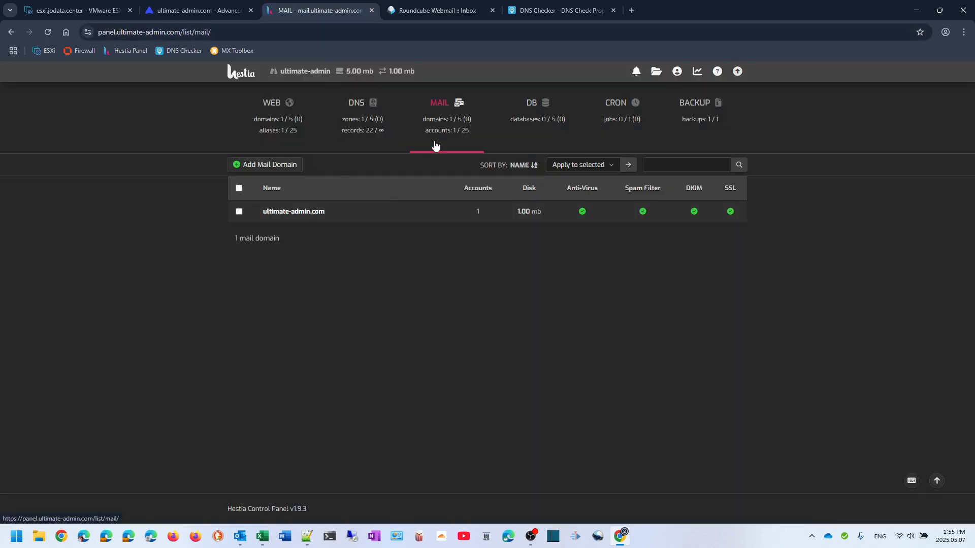
Review the ultimate-admin.com mail domain settings, including DKIM and SSL
mouse_move(435, 124)
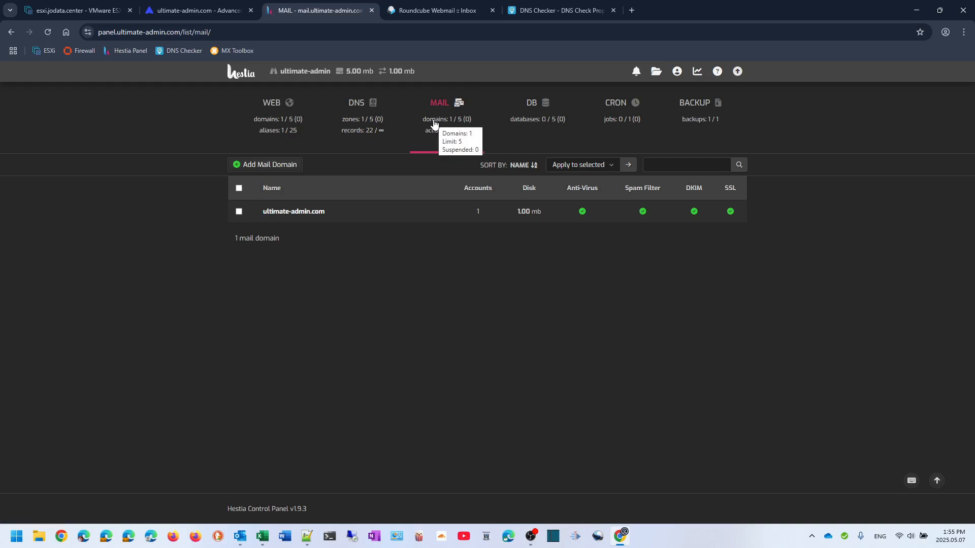
mouse_move(361, 205)
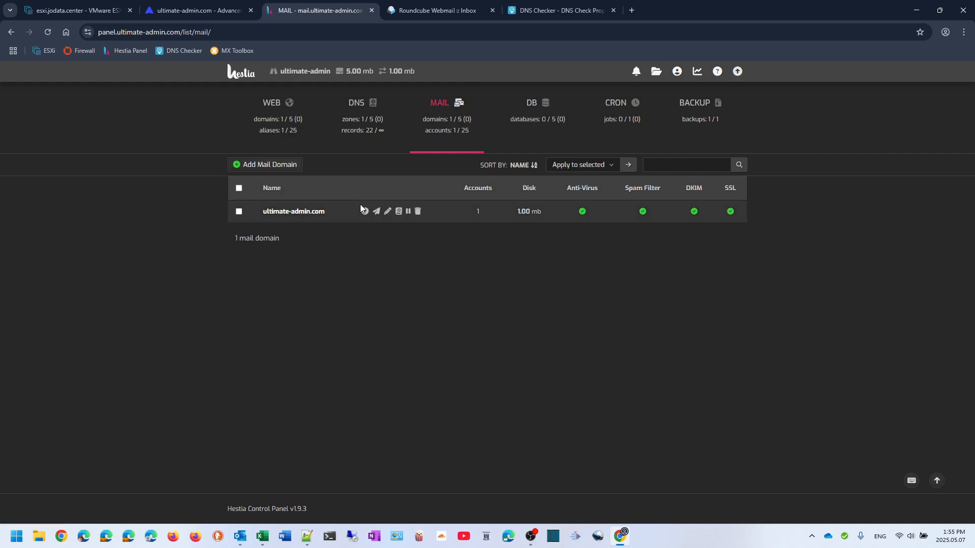
left_click(387, 212)
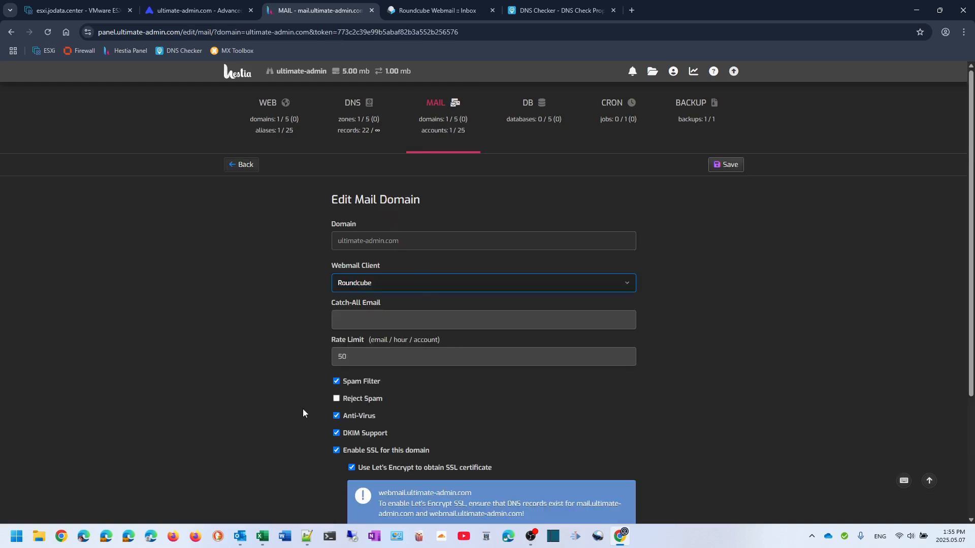
scroll(303, 409, "down", 2)
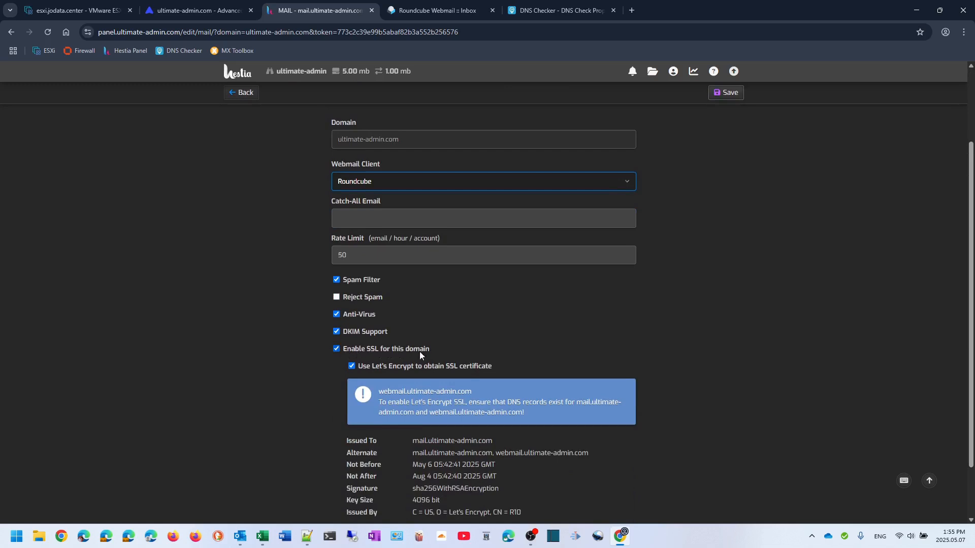
scroll(422, 350, "down", 1)
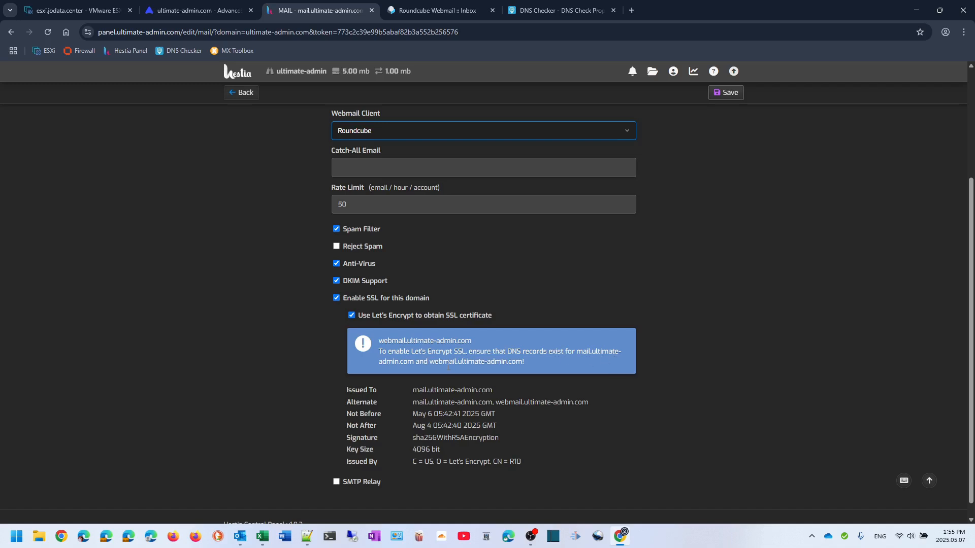
scroll(342, 249, "up", 3)
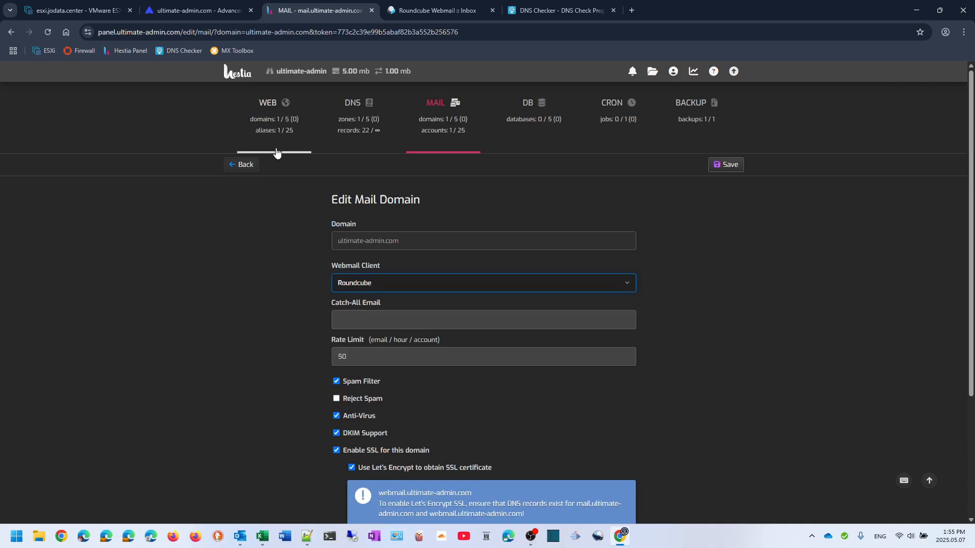
Open the ultimate-admin.com DNS zone and scroll through its 22 records, including SPF, DMARC and DKIM
left_click(345, 135)
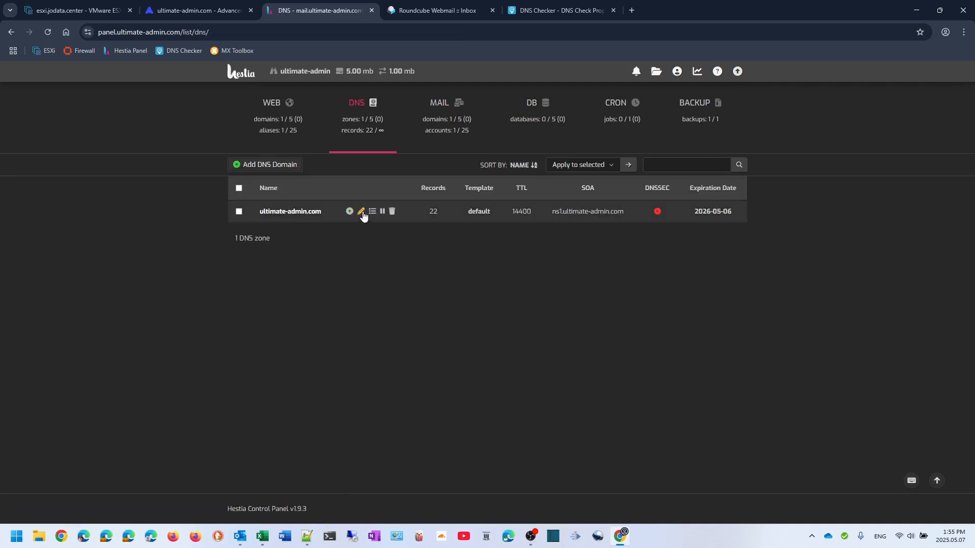
left_click(374, 212)
scroll(470, 297, "down", 3)
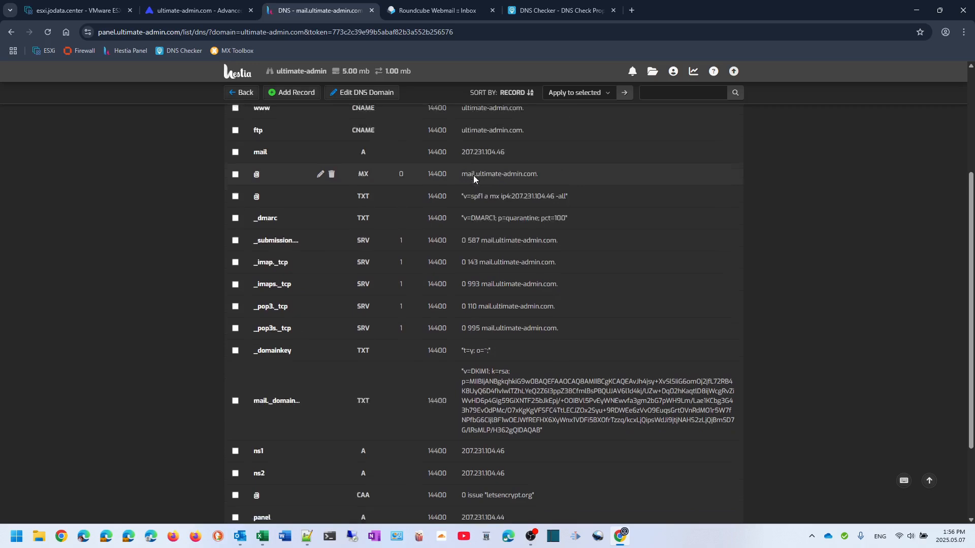
scroll(330, 195, "down", 3)
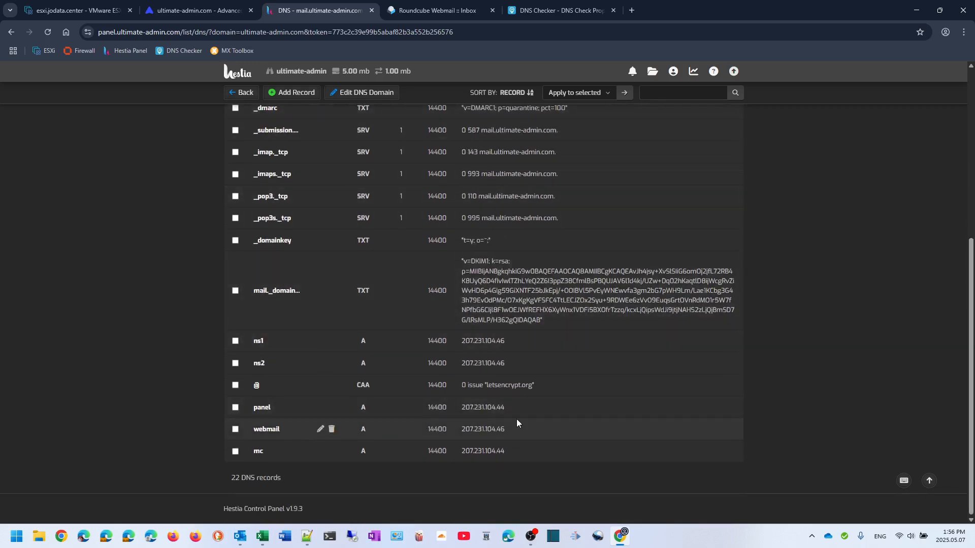
scroll(516, 418, "up", 5)
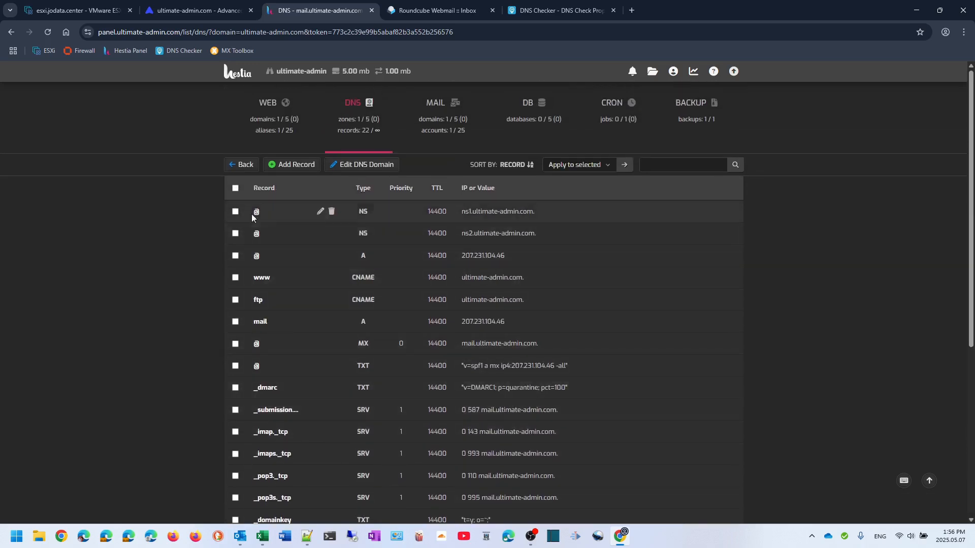
left_click(415, 11)
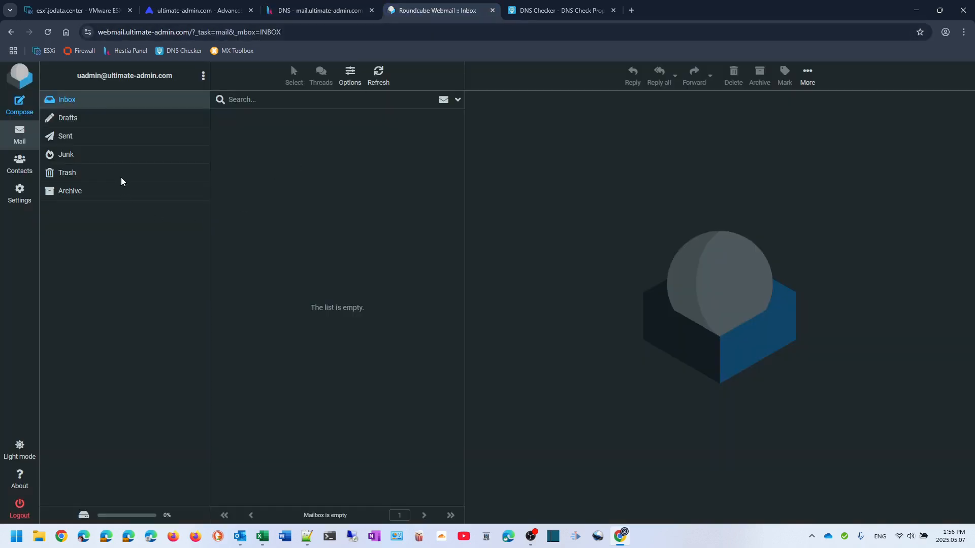
Start a new email to the saved contact with subject 'Test 2025-05-07 at 1:57 pm'
left_click(19, 105)
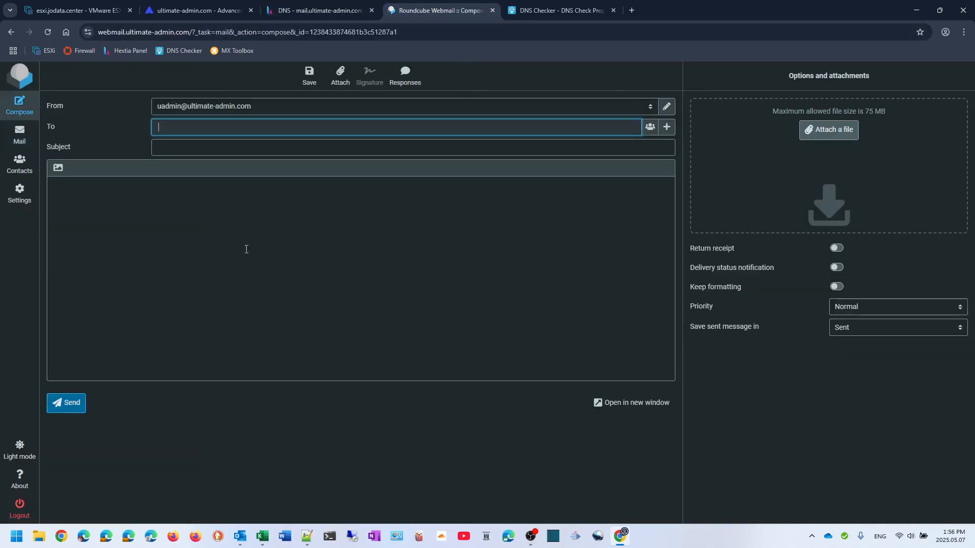
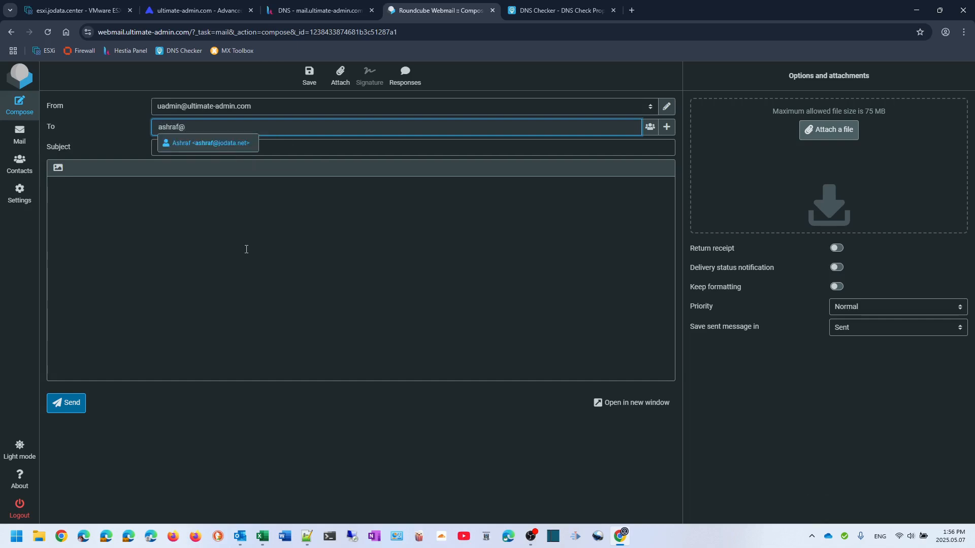
left_click(217, 144)
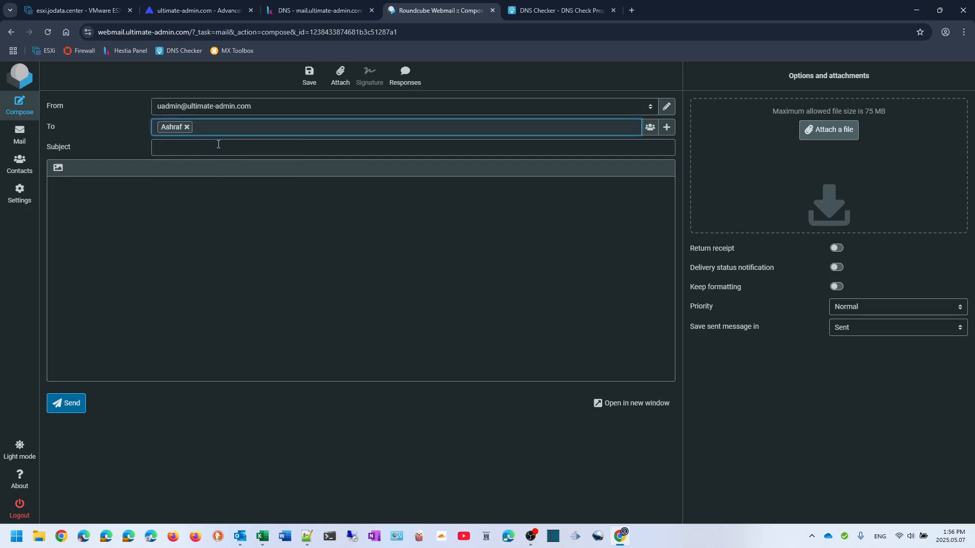
left_click(284, 146)
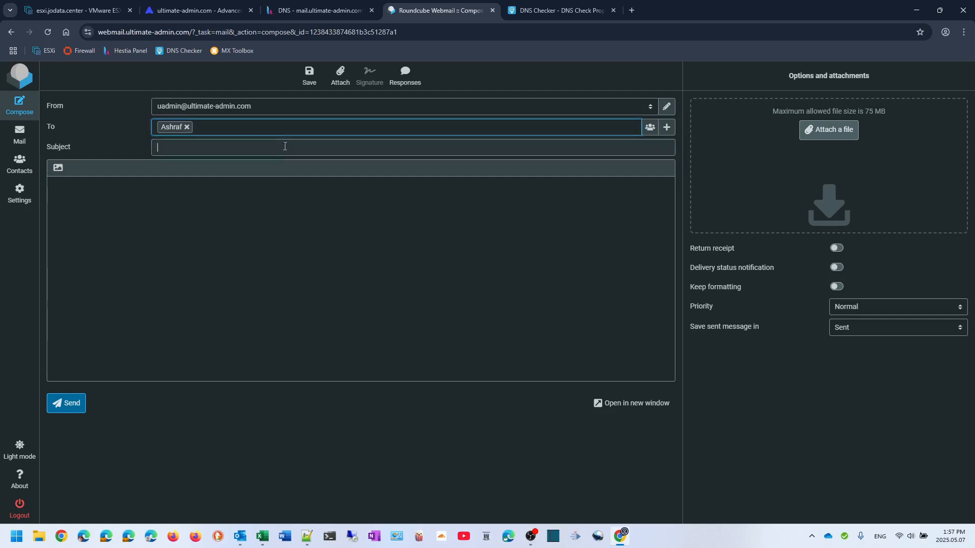
type("Test ")
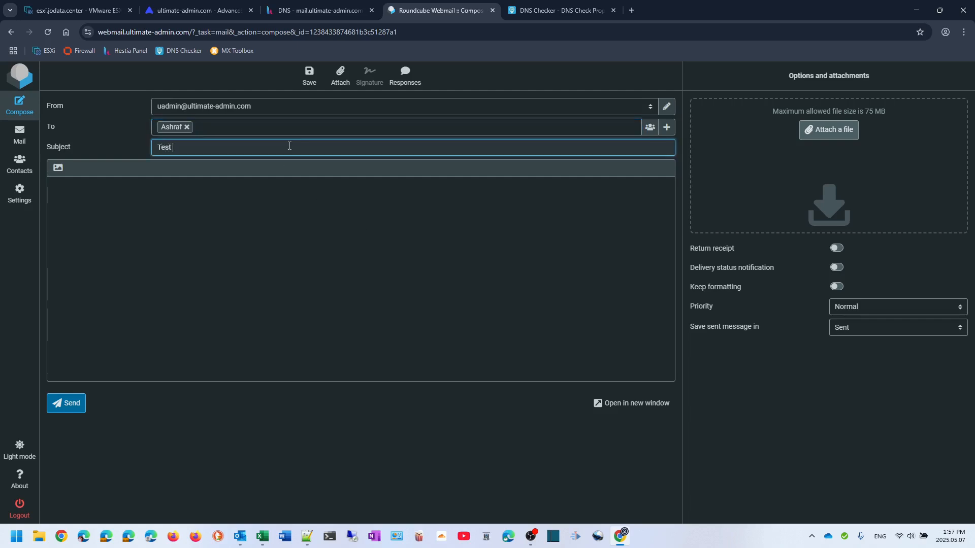
type("2025-05-07")
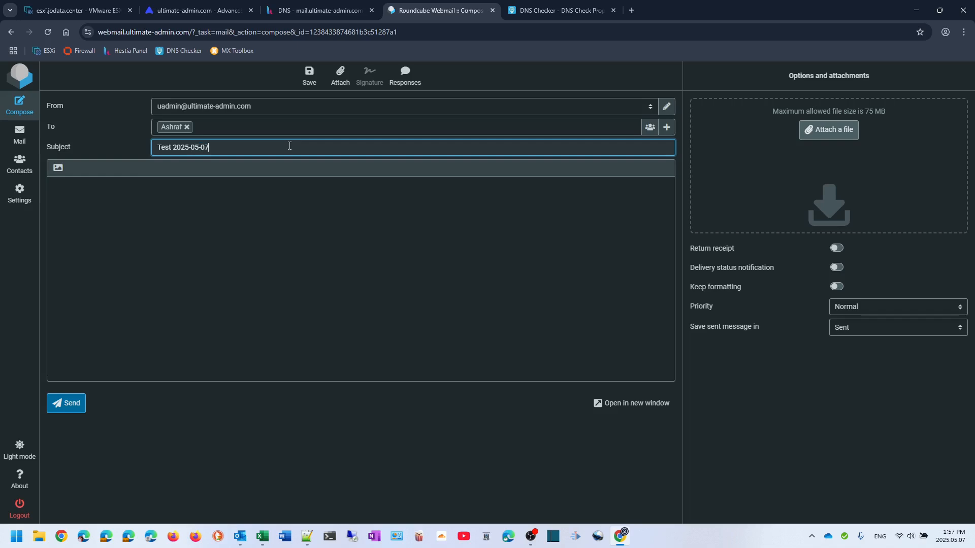
type(" a")
type("t 1:57 pm.")
Write the body 'Test 1:57 pm.' and send the test message
key("Tab")
type("Test ")
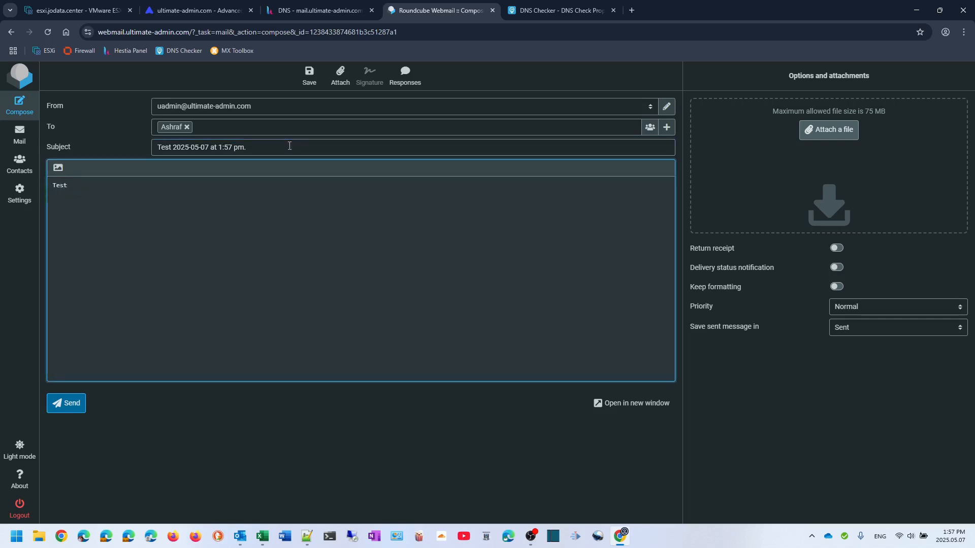
type("1:57 pm.")
left_click(70, 404)
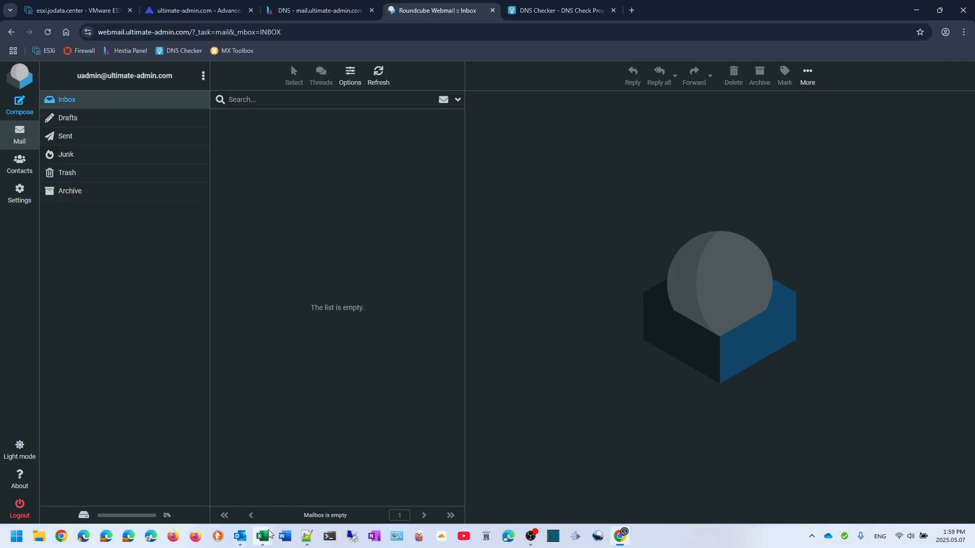
mouse_move(283, 525)
left_click(316, 490)
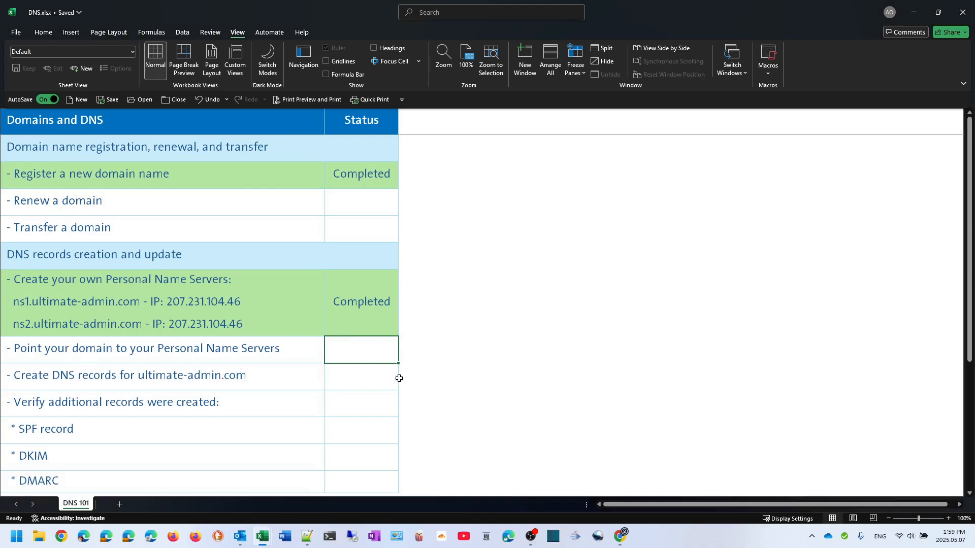
Mark the Point your domain to Personal Name Servers and Create DNS records rows 'Completed'
type("co")
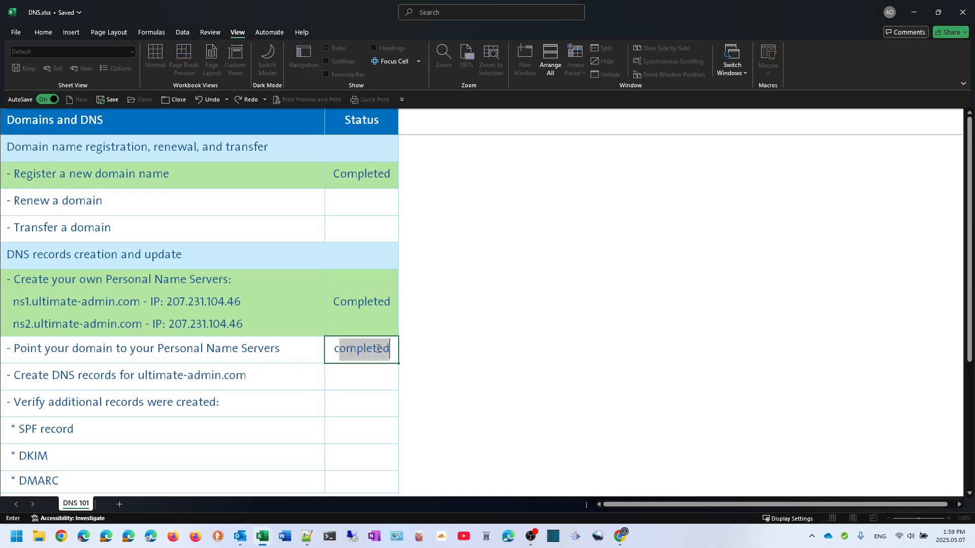
key("Return")
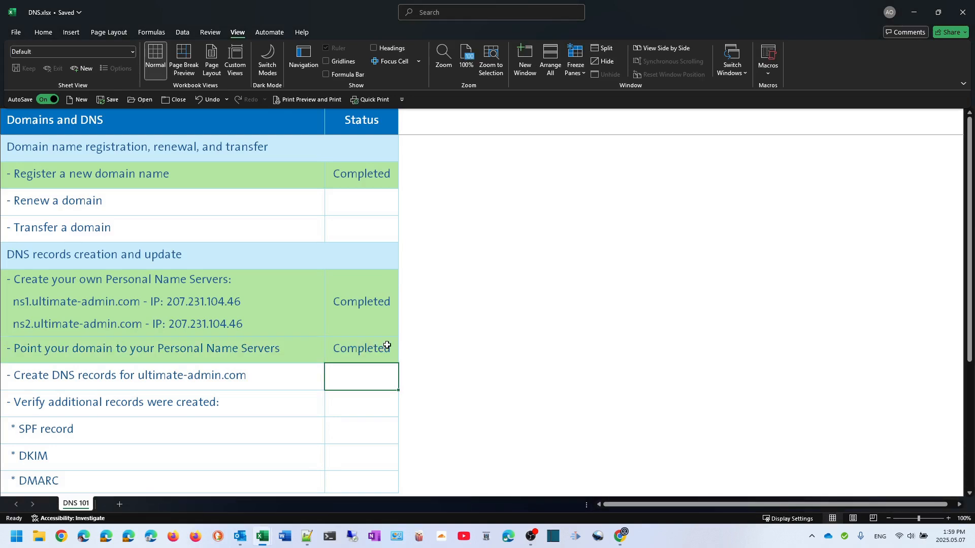
scroll(388, 344, "down", 1)
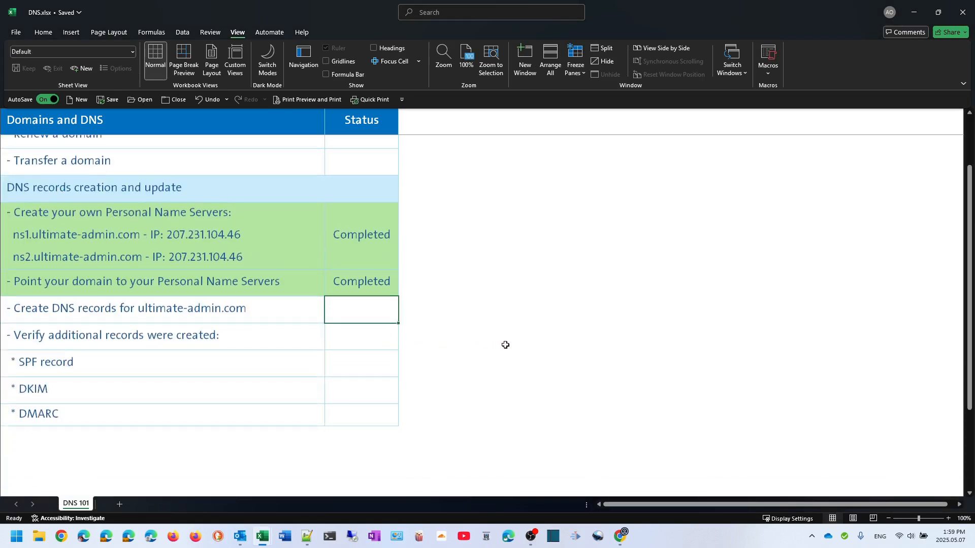
type("co")
key("Return")
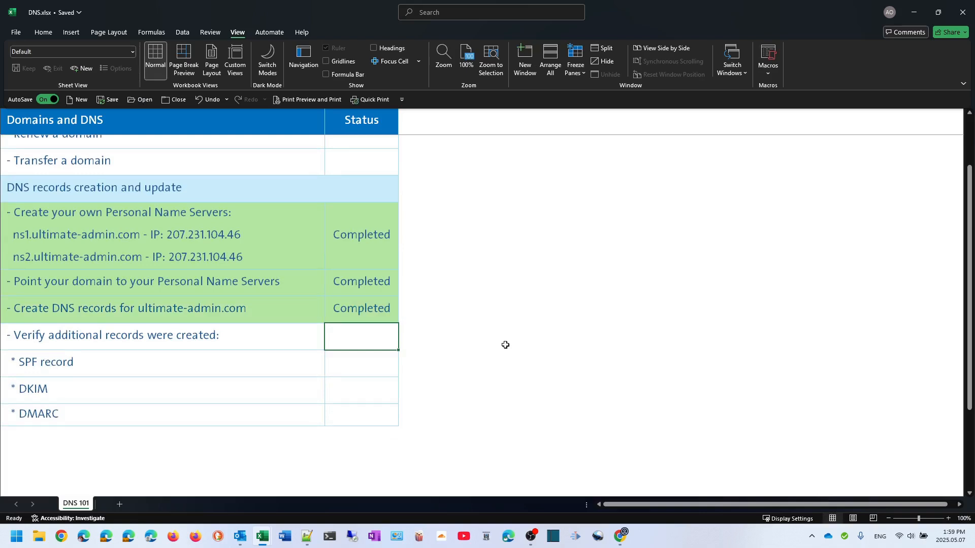
key("Down")
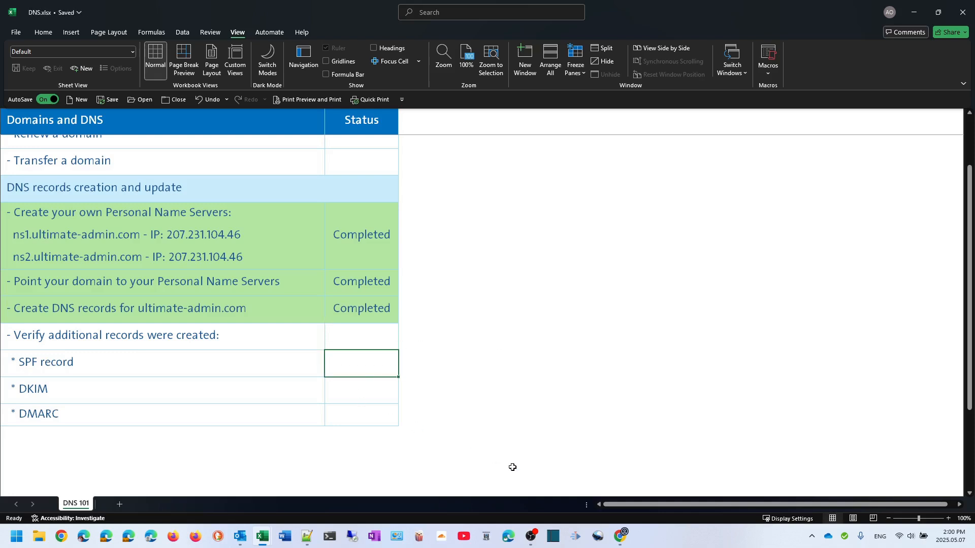
Run an MX Toolbox MX lookup for ultimate-admin.com, showing mail.ultimate-admin.com at 207.231.104.46
mouse_move(620, 542)
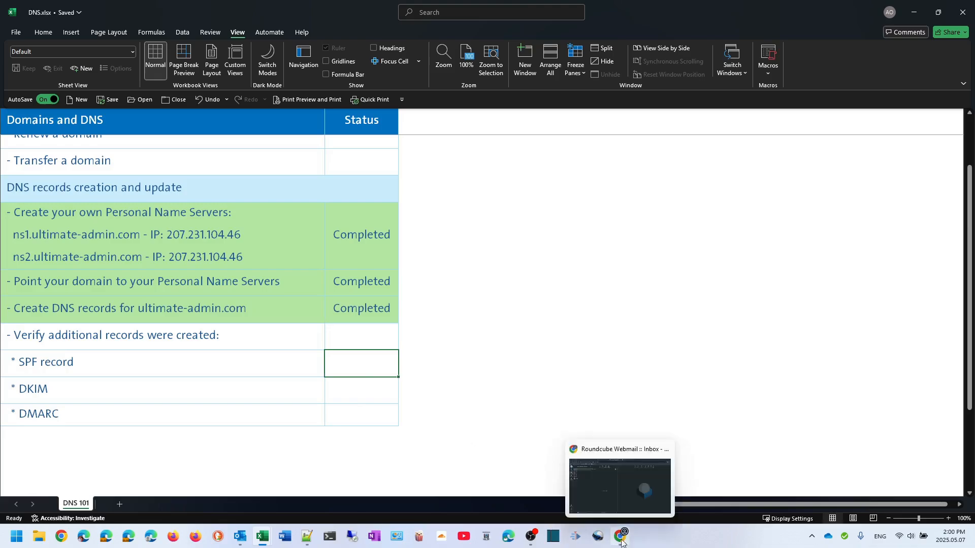
left_click(620, 542)
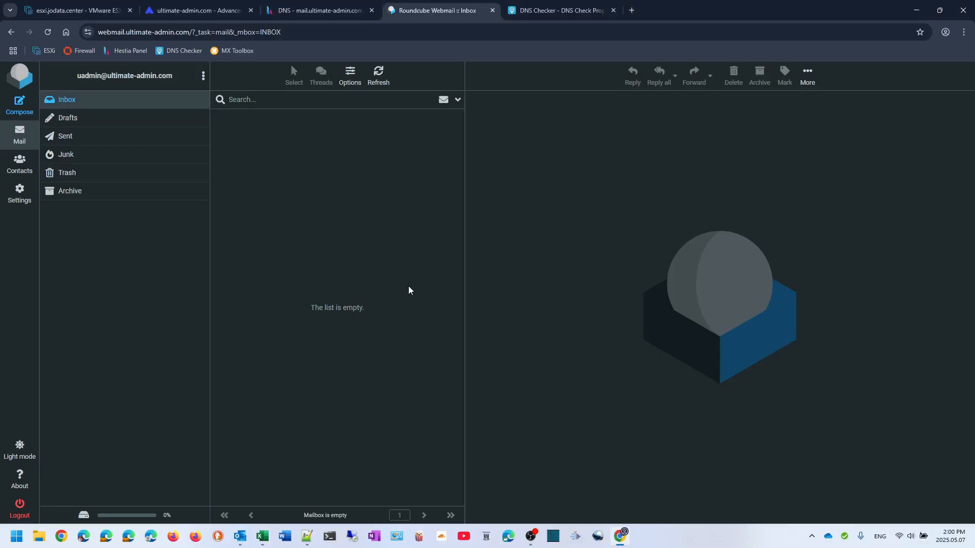
left_click(544, 11)
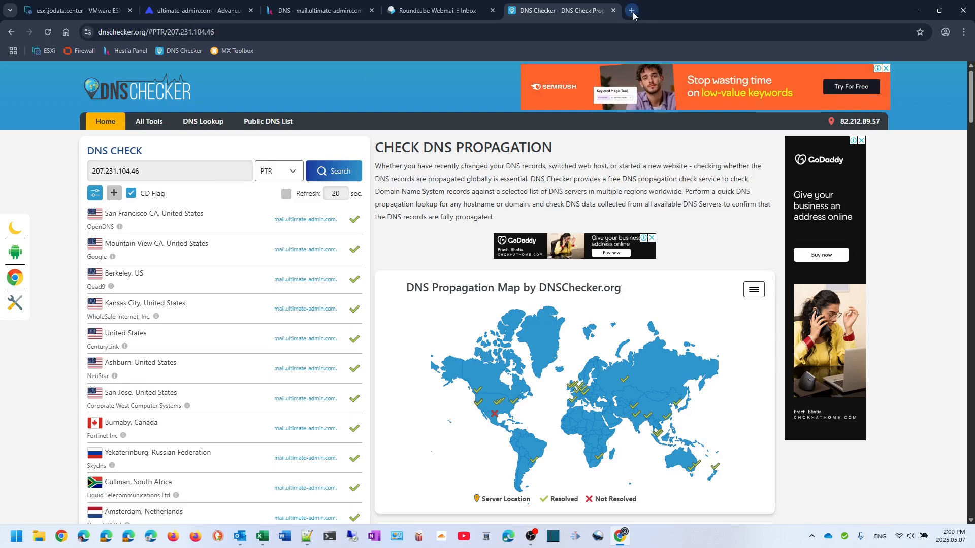
key("ctrl+t")
left_click(241, 52)
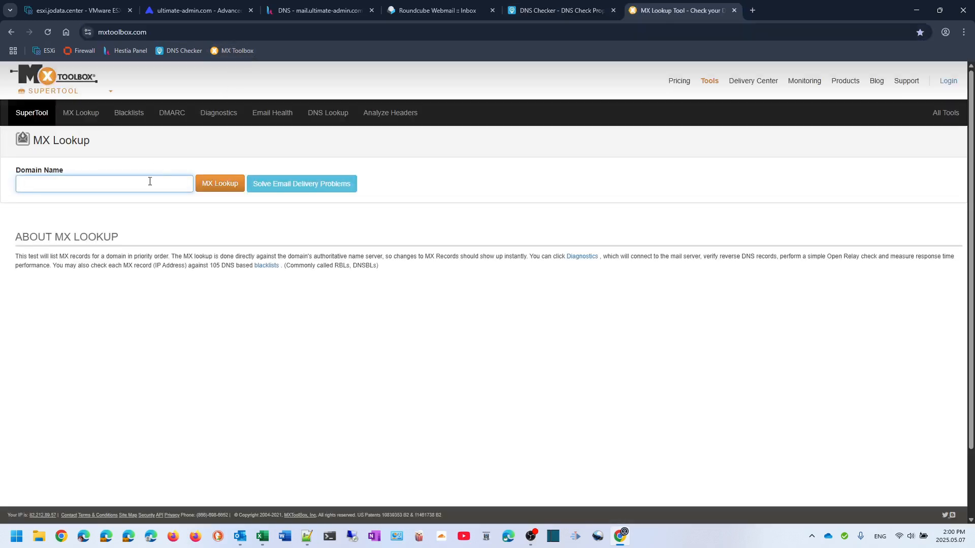
type("ultimate-admin.com")
left_click(225, 179)
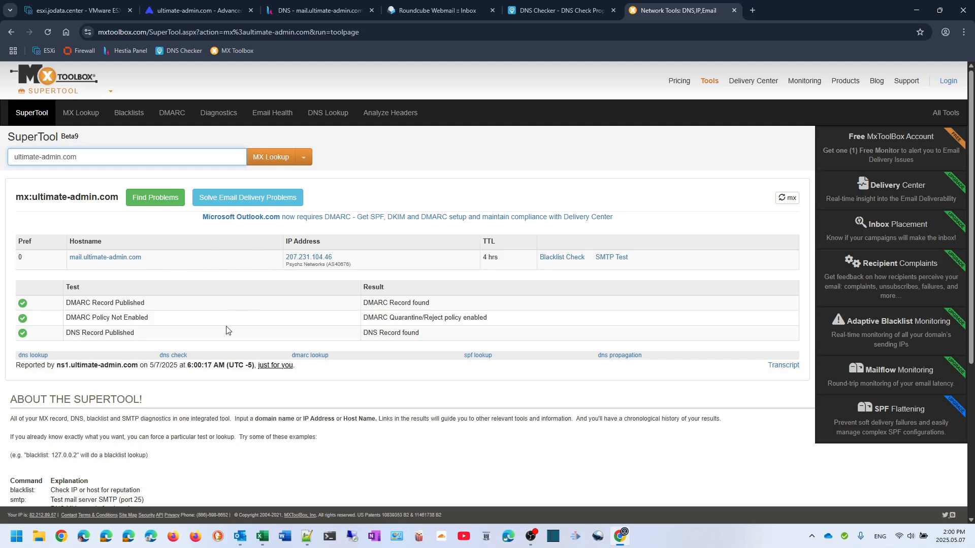
scroll(227, 328, "down", 1)
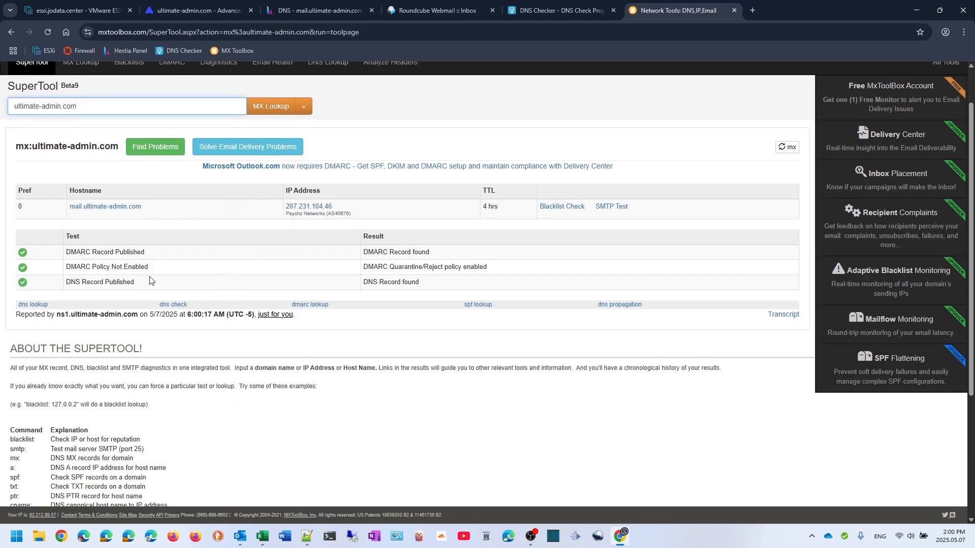
scroll(164, 273, "up", 1)
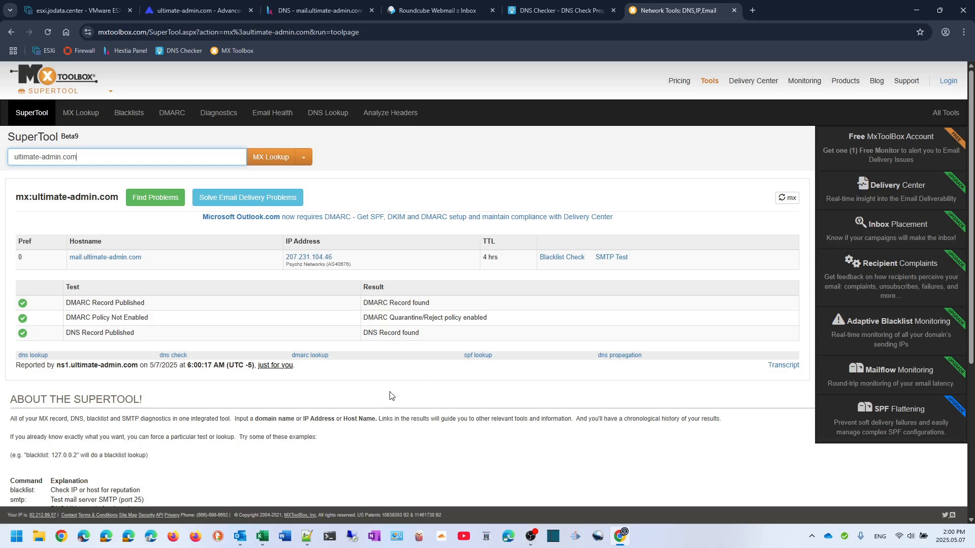
Run an SPF Record Lookup for ultimate-admin.com, showing v=spf1 a mx ip4:207.231.104.46 -all passing
mouse_move(268, 540)
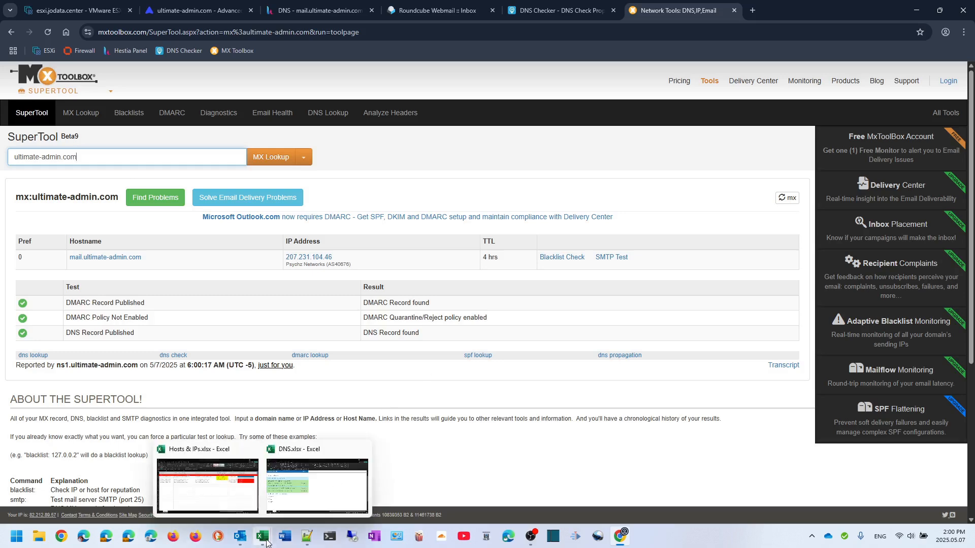
left_click(313, 499)
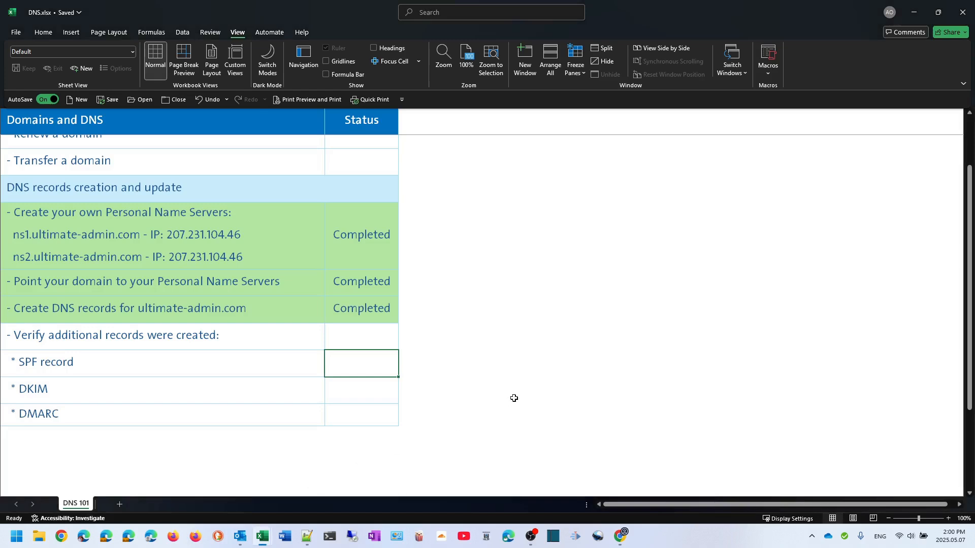
left_click(620, 536)
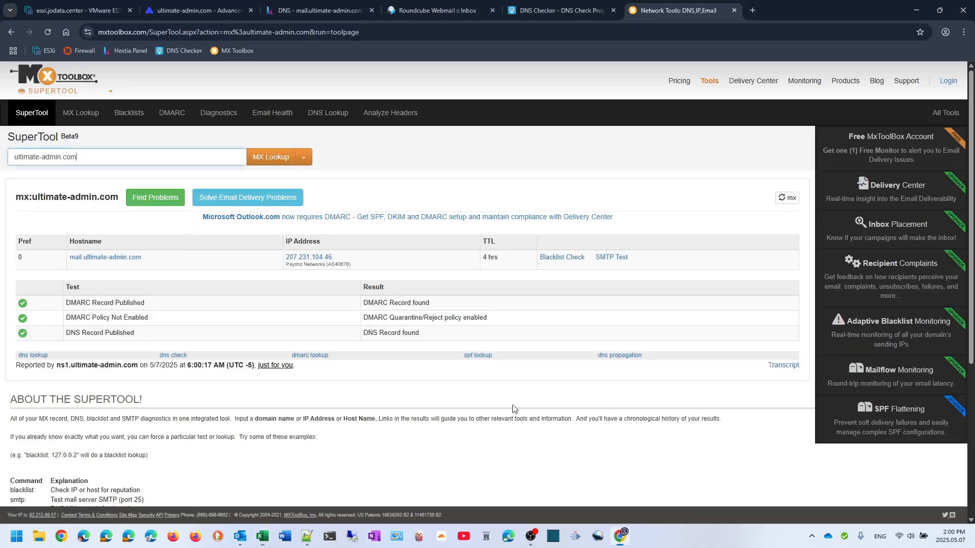
left_click(304, 157)
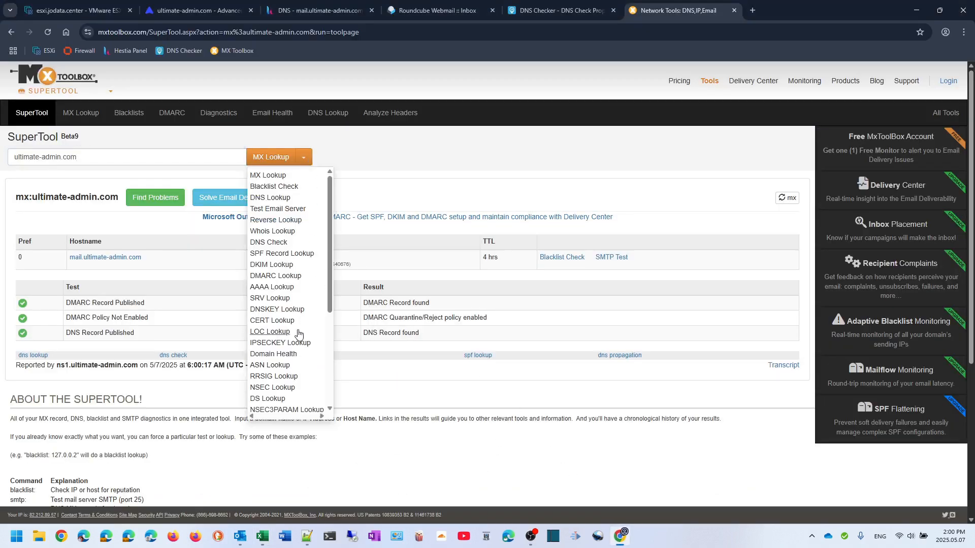
left_click(284, 254)
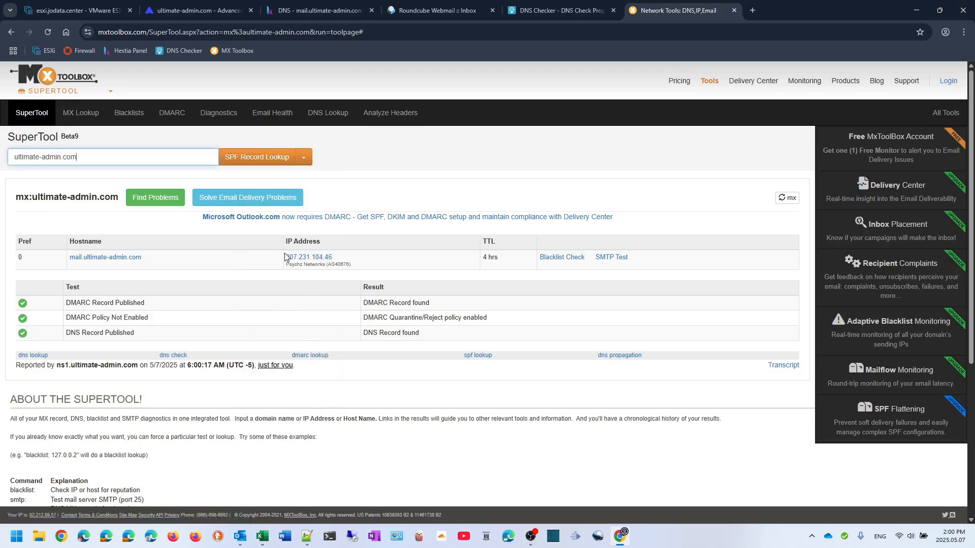
left_click(234, 158)
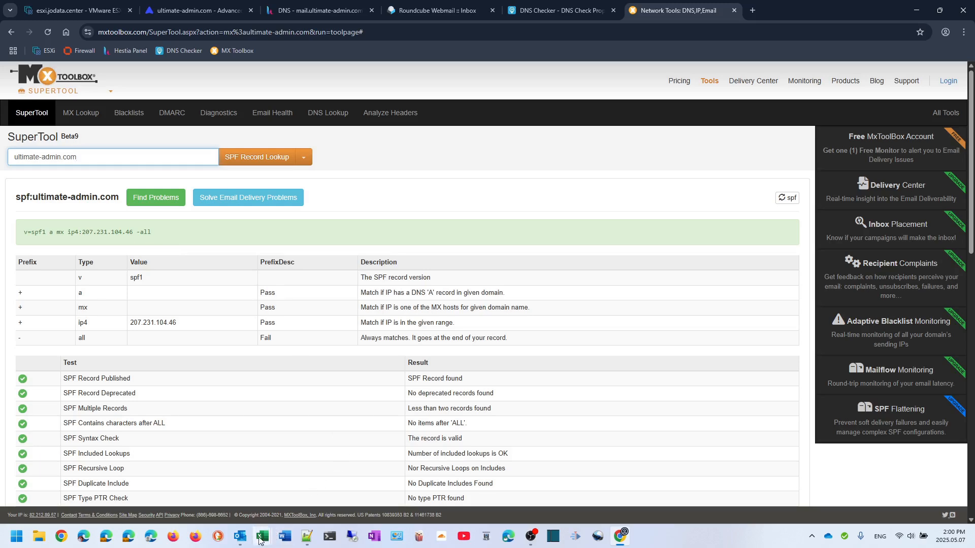
Mark the SPF record row 'Completed' in the DNS.xlsx checklist
mouse_move(262, 537)
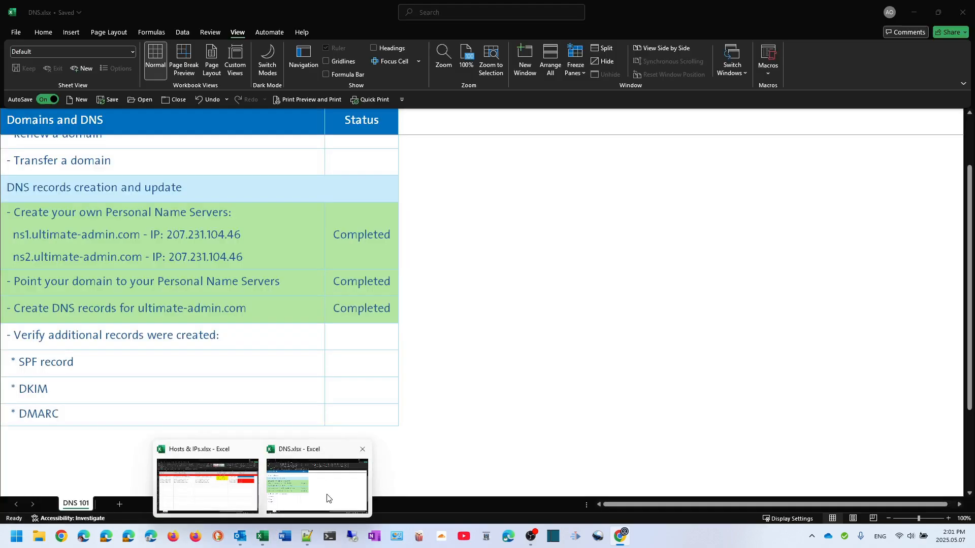
left_click(327, 498)
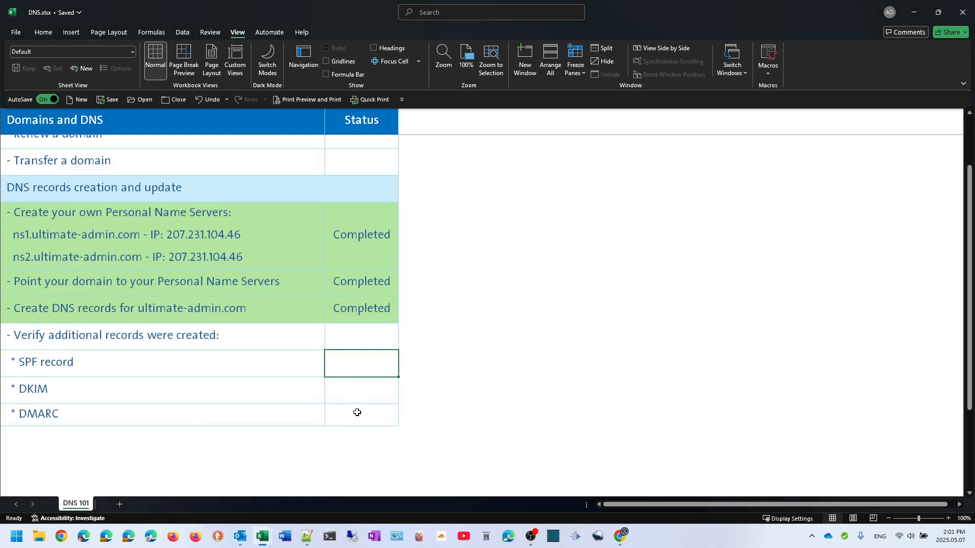
type("c")
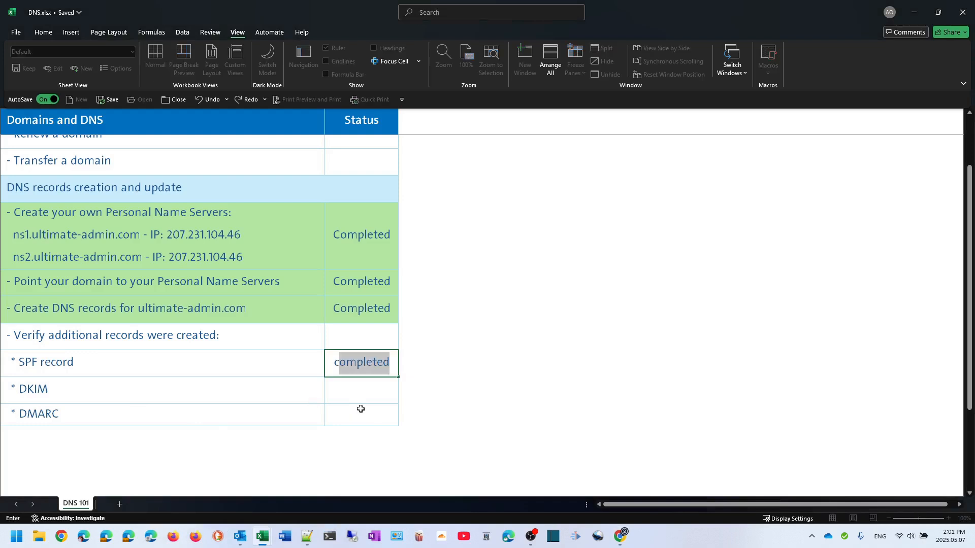
key("Return")
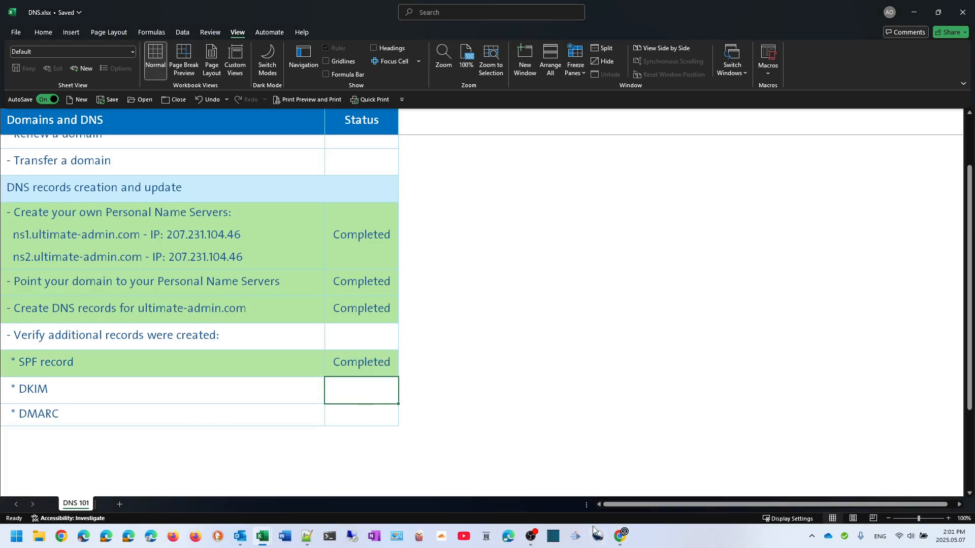
After rechecking the MX Toolbox results, mark the DMARC row 'Completed'
left_click(619, 536)
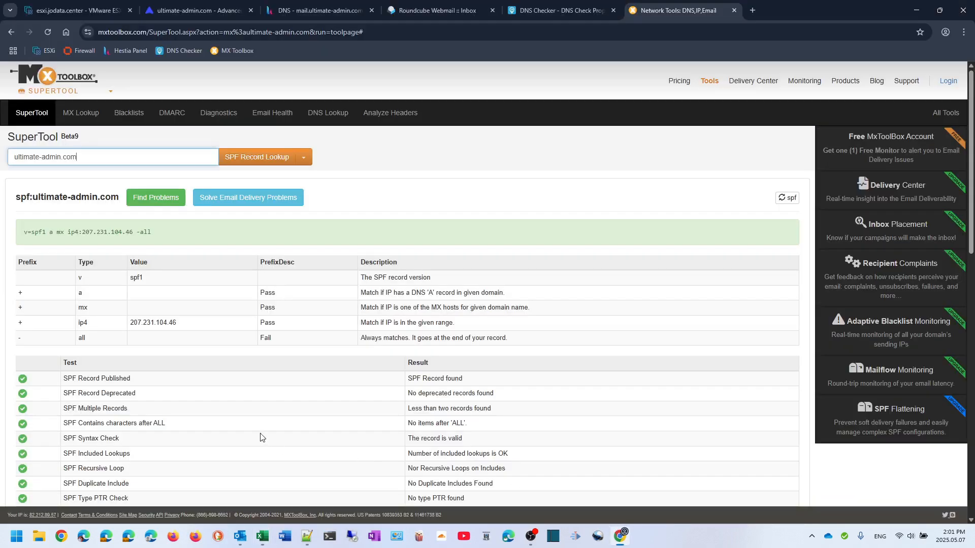
scroll(262, 437, "down", 4)
scroll(261, 437, "down", 3)
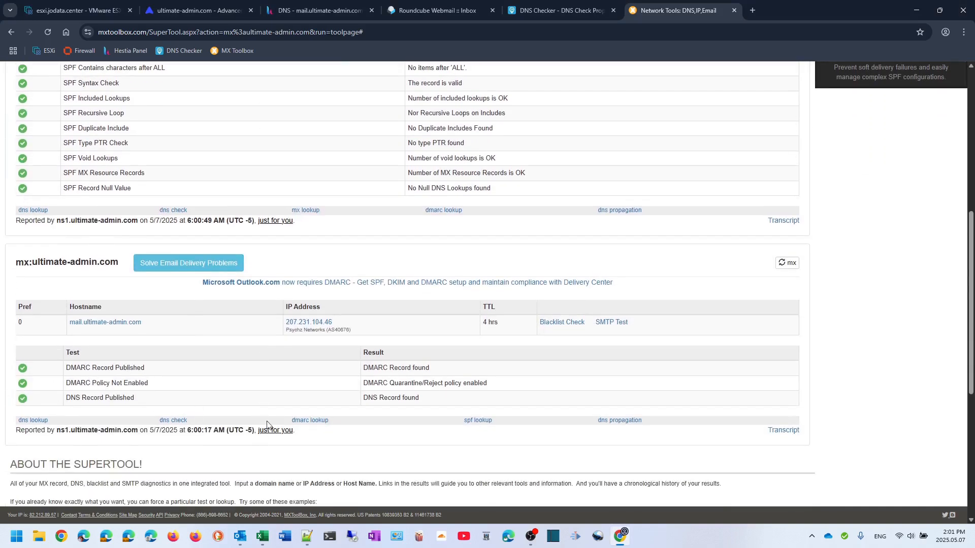
mouse_move(261, 541)
left_click(331, 502)
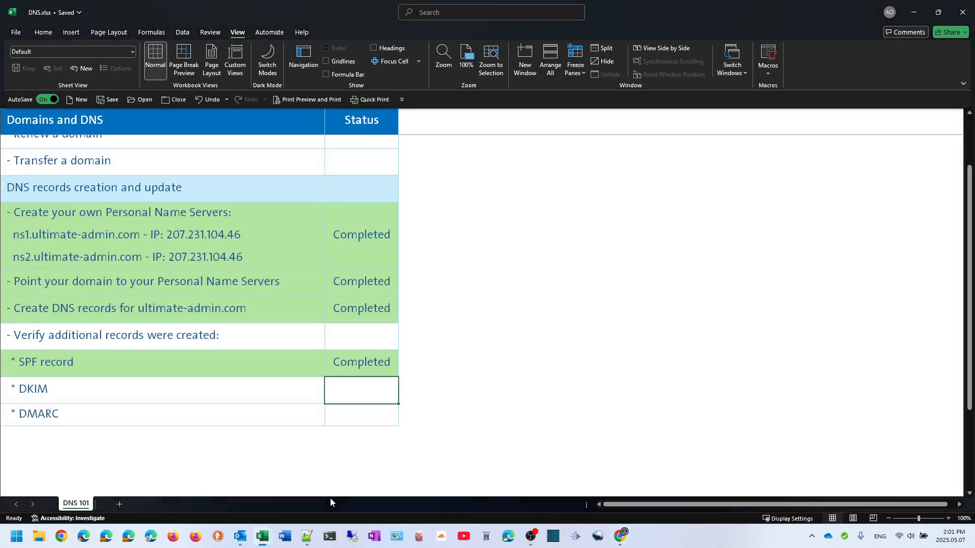
key("Down")
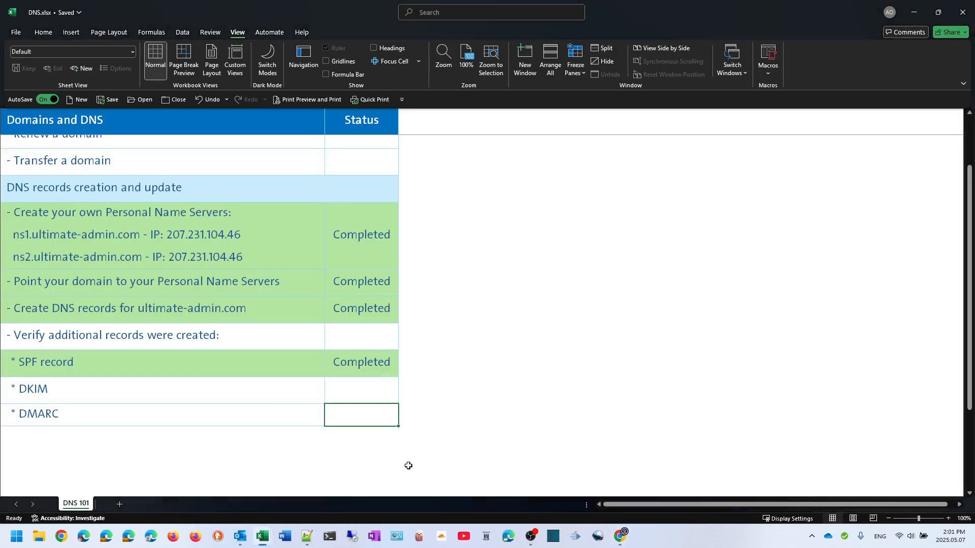
type("completed")
key("Up")
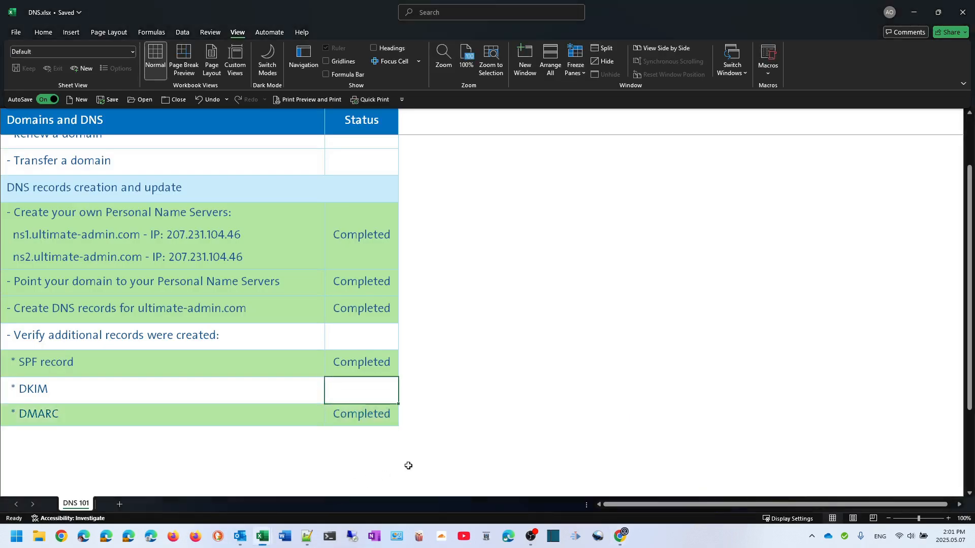
left_click(620, 536)
Copy the hostname mail._domainkey.ultimate-admin.com from Hestia's DKIM record into the MX Toolbox lookup field
scroll(406, 370, "up", 7)
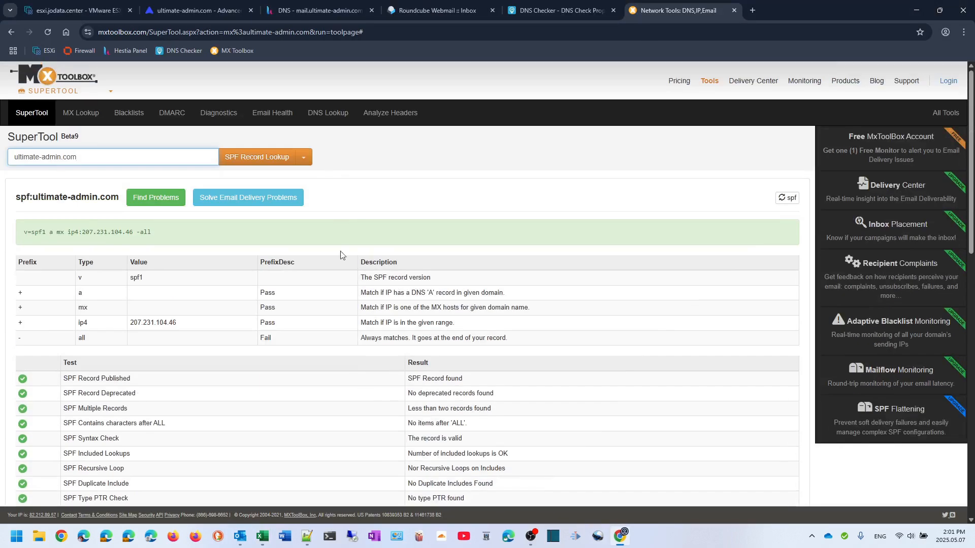
left_click(311, 12)
scroll(435, 386, "down", 3)
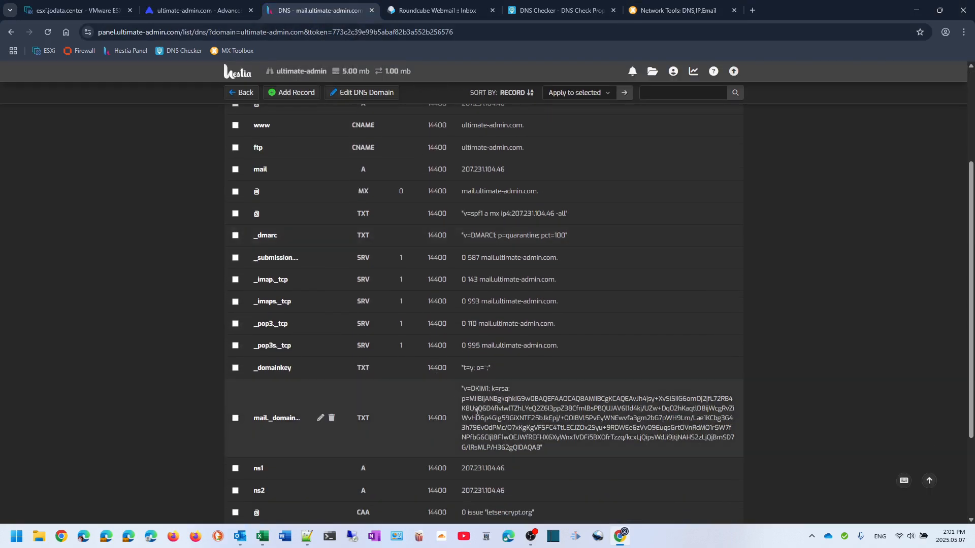
left_click(320, 420)
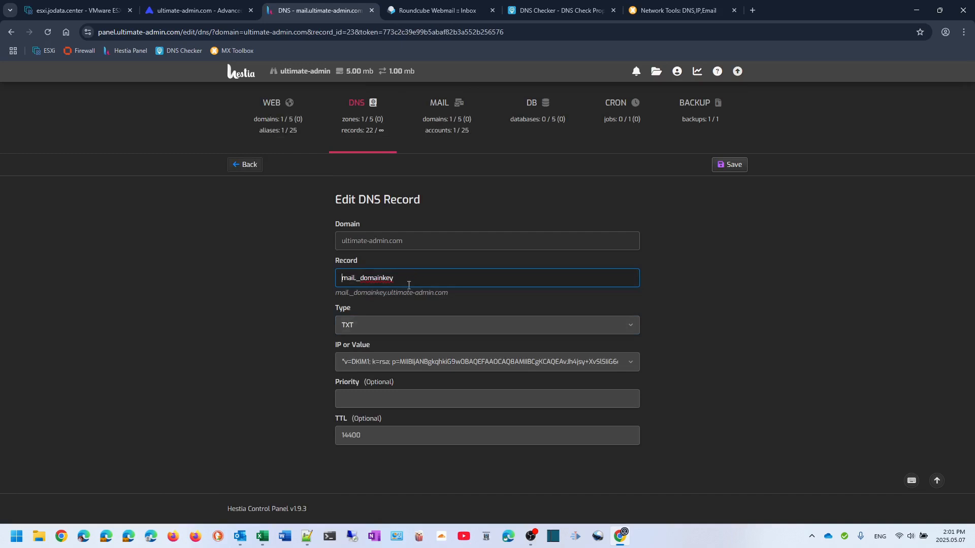
left_click_drag(336, 293, 447, 300)
key("ctrl+c")
key("ctrl+6")
triple_click(162, 164)
key("ctrl+v")
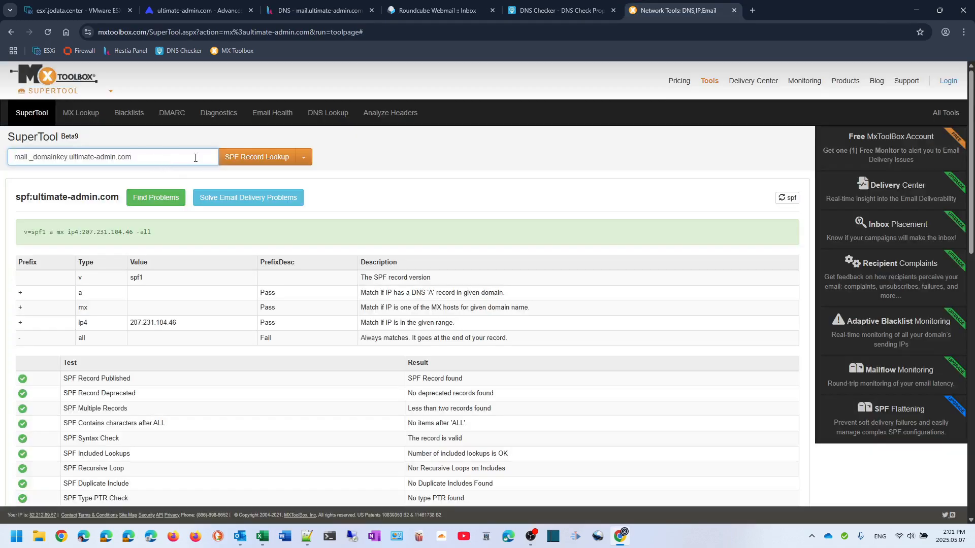
Run a DKIM Lookup for mail._domainkey.ultimate-admin.com, confirming the 2048-bit record passes
left_click(304, 157)
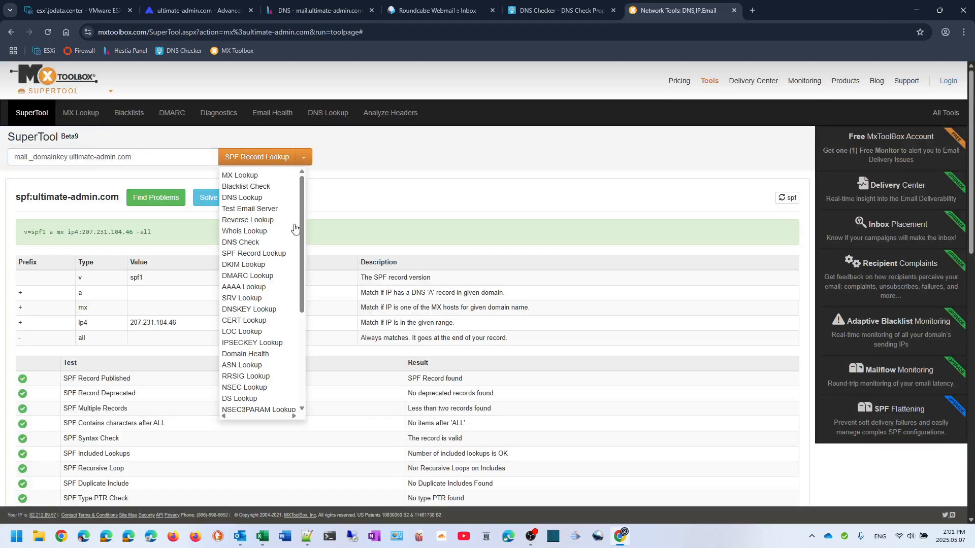
left_click(259, 266)
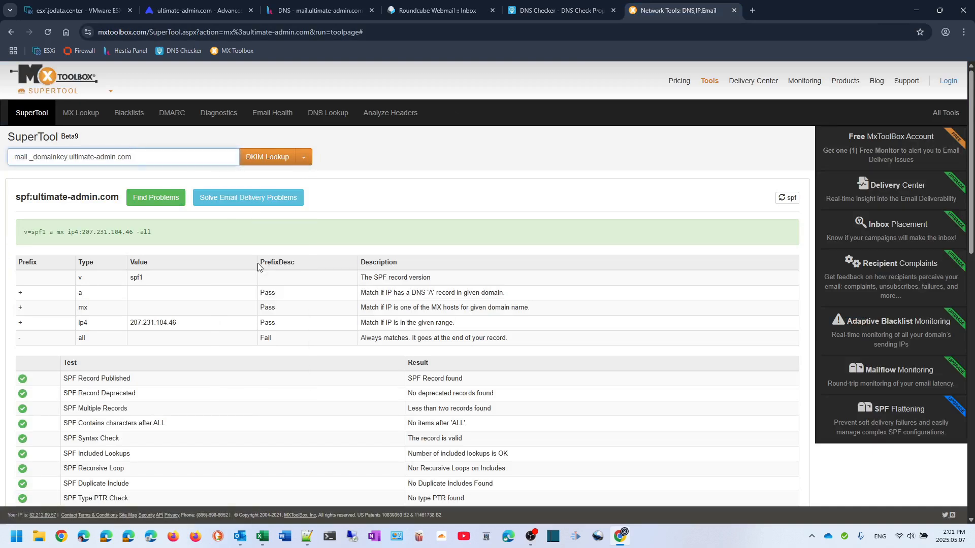
left_click(261, 156)
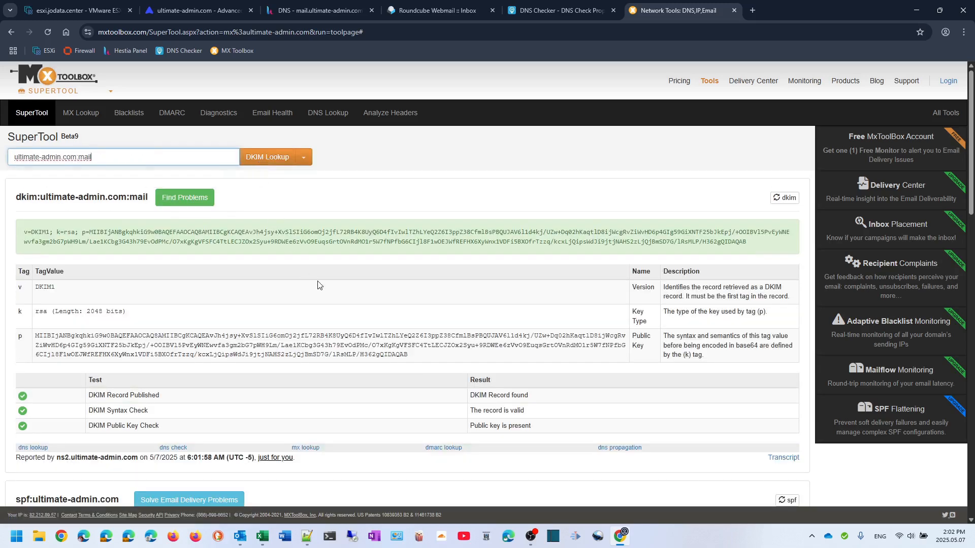
Mark the DKIM row 'Completed' in the DNS.xlsx checklist
mouse_move(262, 537)
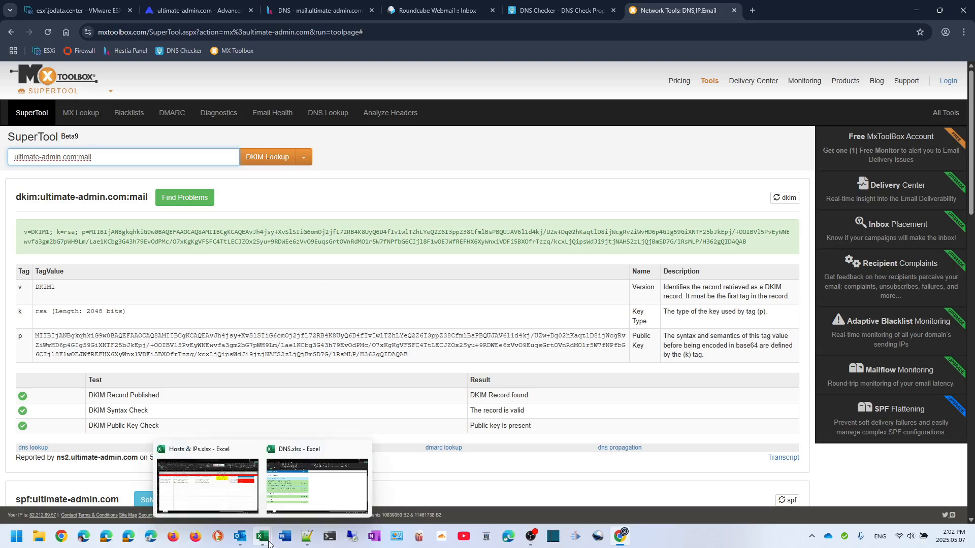
left_click(334, 494)
type("Completed")
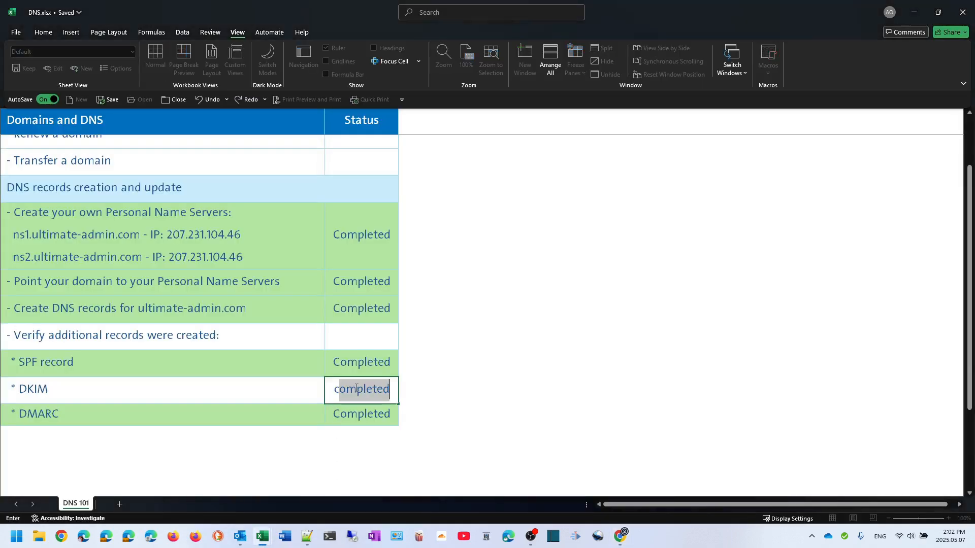
key("Return")
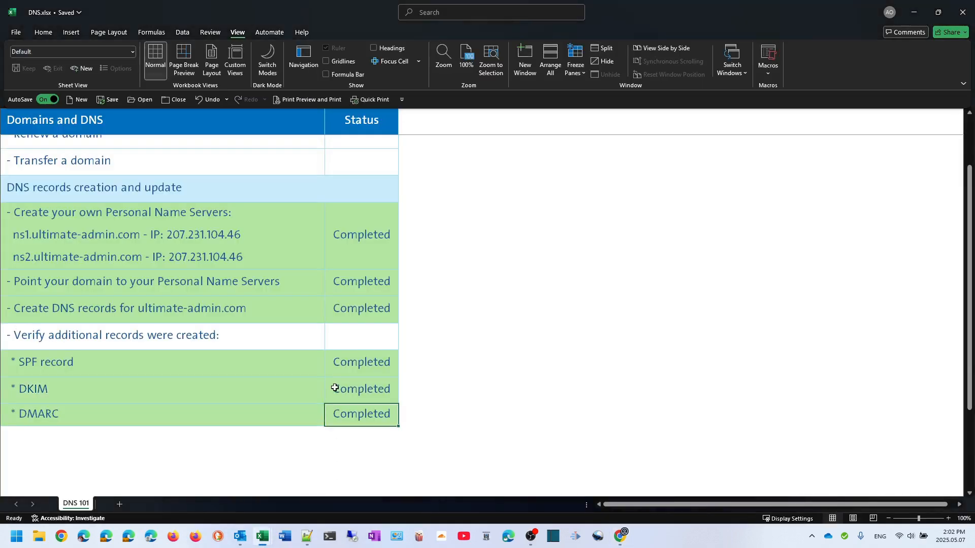
left_click(620, 536)
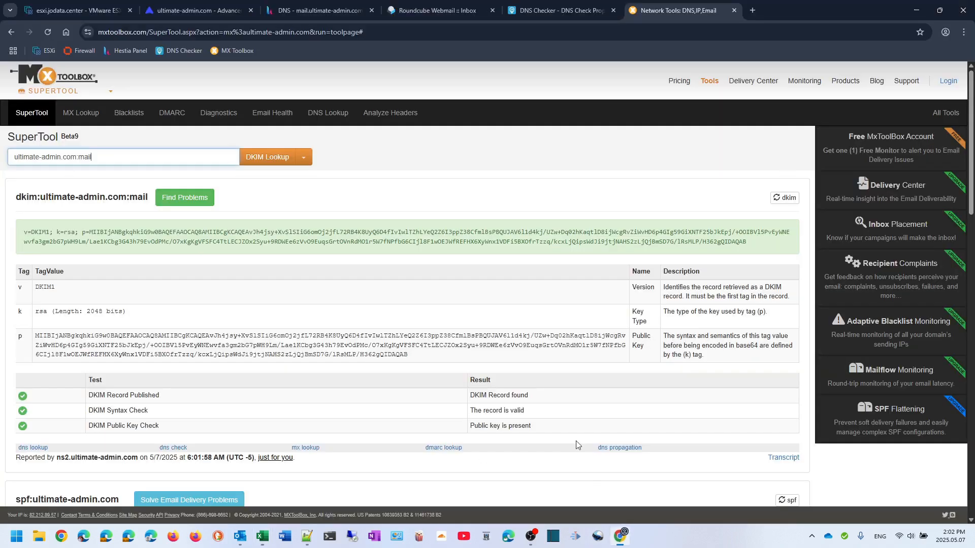
From Hestia's DNS record editor, go back to the web domains and visit ultimate-admin.com in a new tab
left_click(318, 11)
left_click(245, 164)
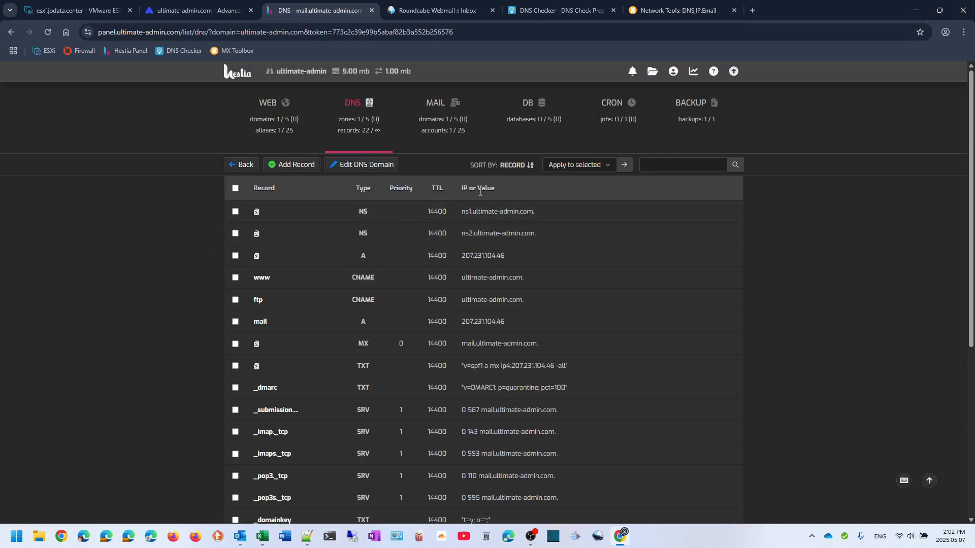
left_click(243, 165)
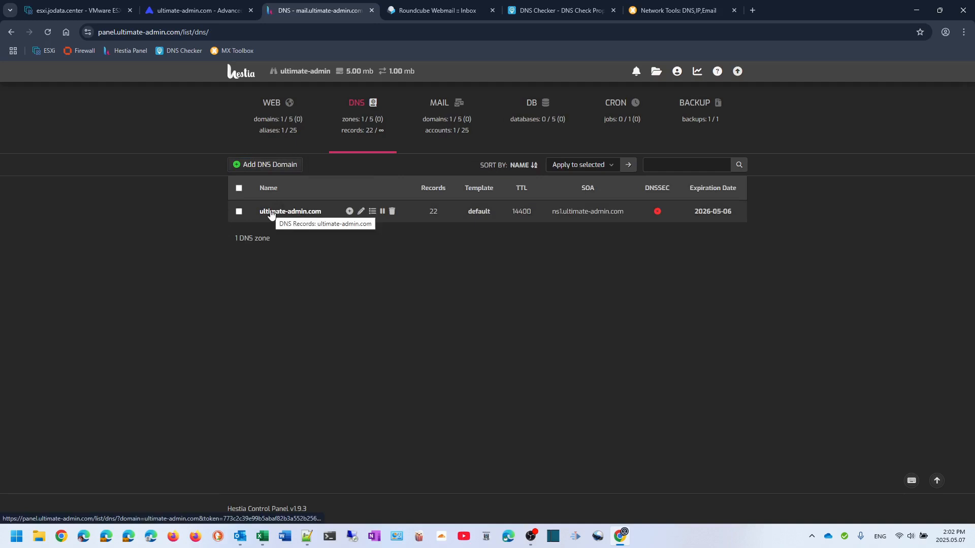
left_click(271, 126)
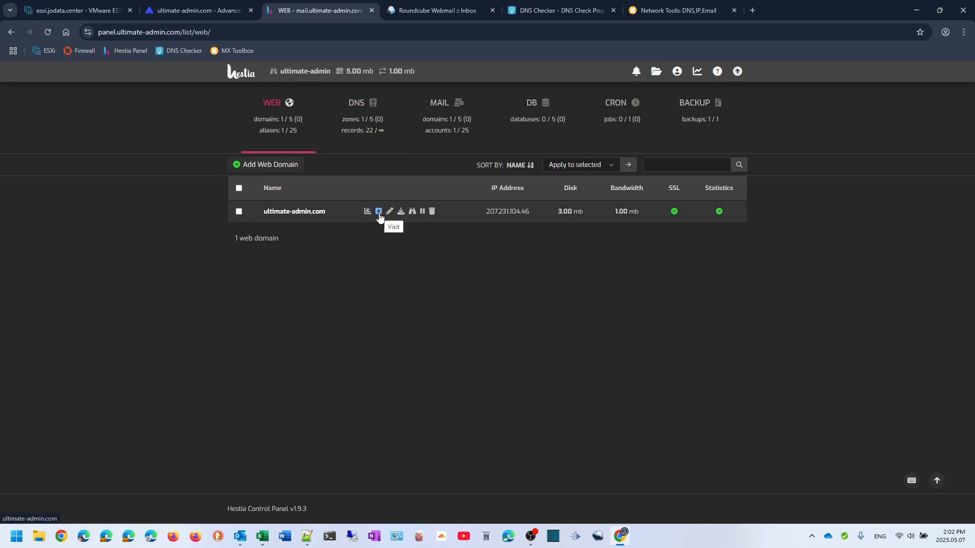
left_click(379, 211)
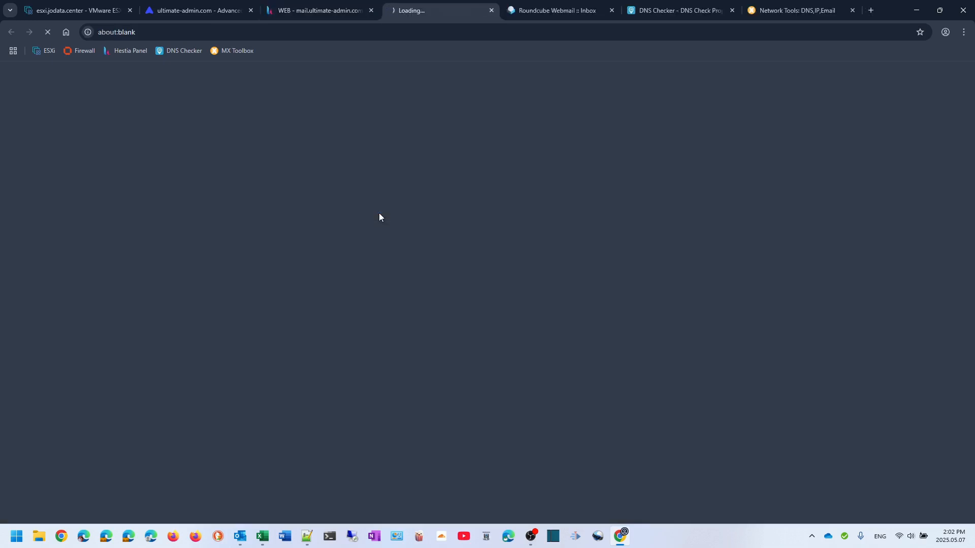